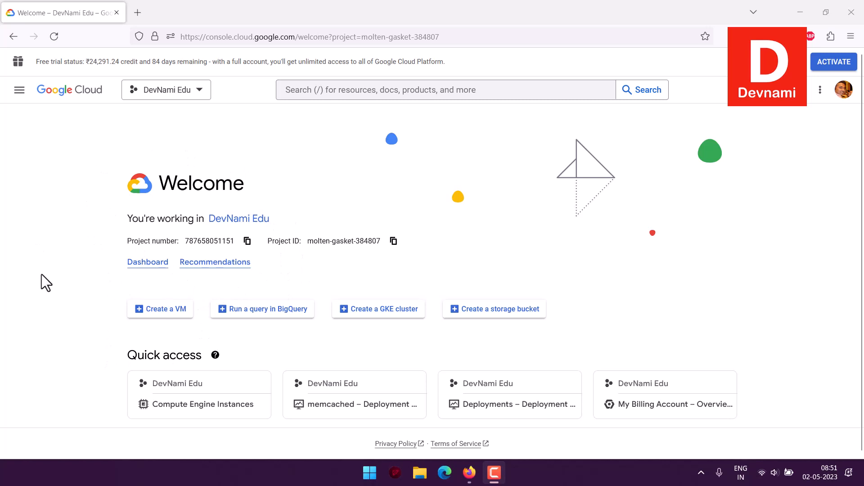
Open the Compute Engine VM instances page and start creating a new instance.
{"action": "left_click", "coordinate": [20, 98]}
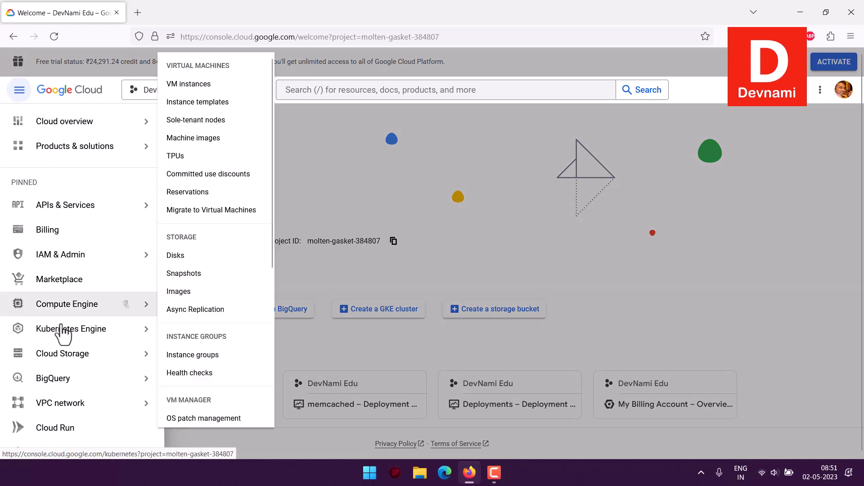
{"action": "mouse_move", "coordinate": [69, 310]}
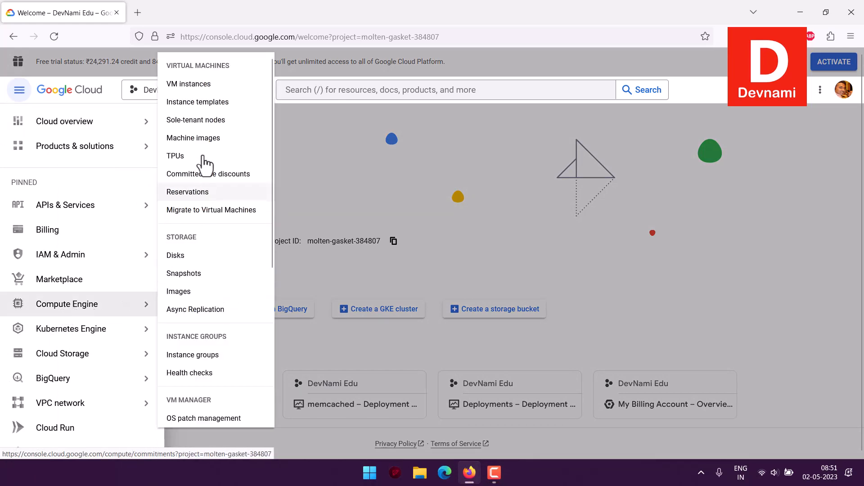
{"action": "left_click", "coordinate": [196, 84]}
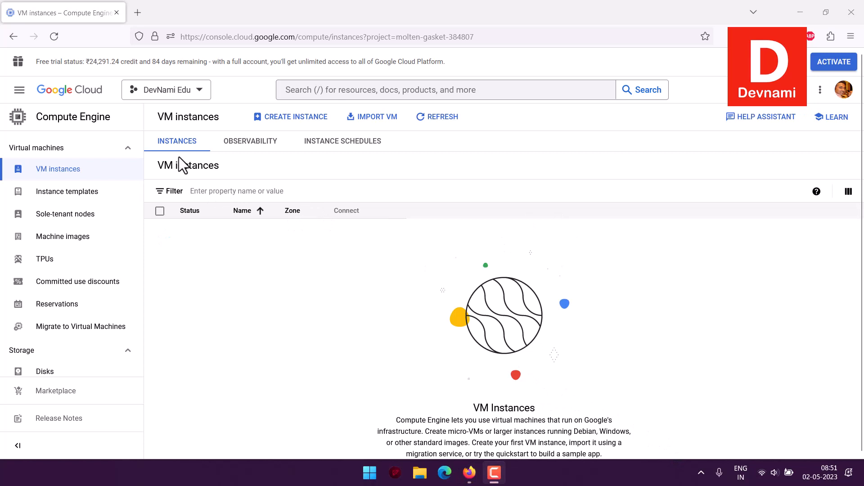
{"action": "left_click", "coordinate": [295, 126]}
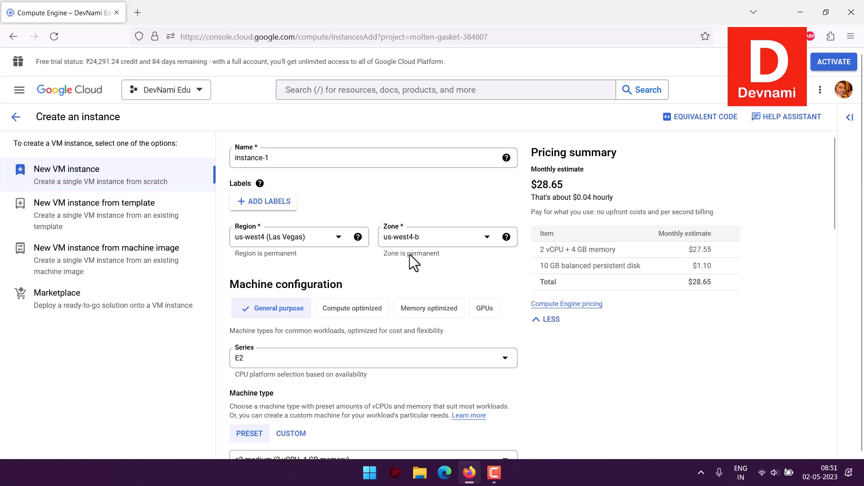
Open the Marketplace as the source for the new VM, filter the solutions to Free, and search for MySQL.
{"action": "scroll", "coordinate": [411, 252], "scroll_direction": "down", "scroll_amount": 3}
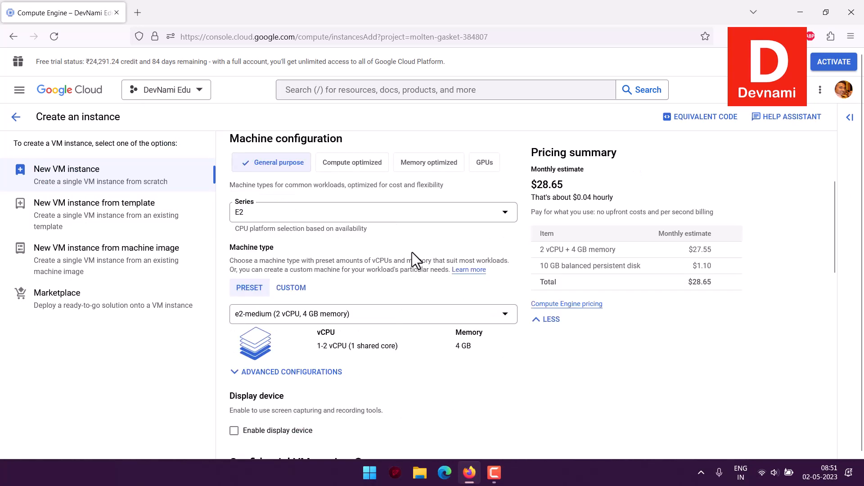
{"action": "scroll", "coordinate": [412, 252], "scroll_direction": "down", "scroll_amount": 8}
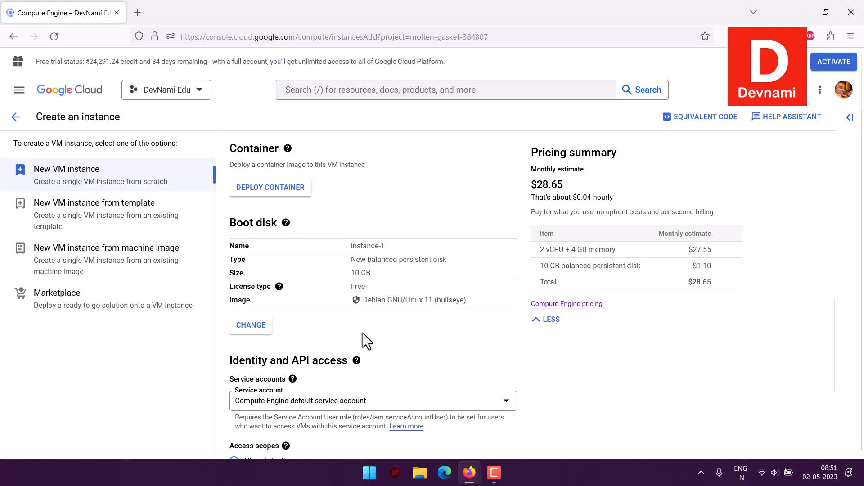
{"action": "left_click", "coordinate": [18, 306]}
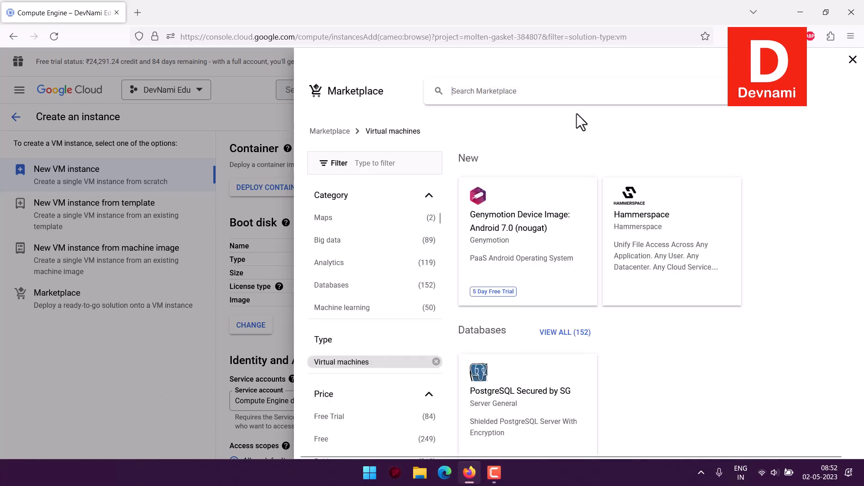
{"action": "left_click", "coordinate": [322, 438]}
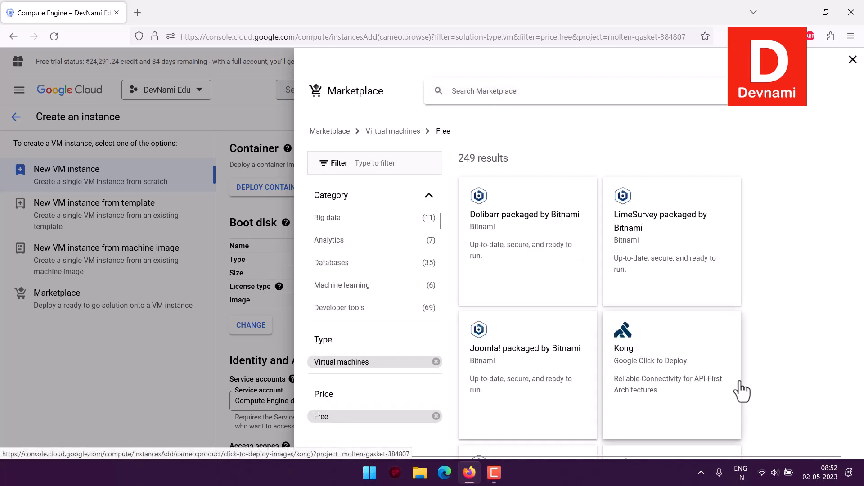
{"action": "left_click", "coordinate": [477, 95]}
{"action": "type", "text": "MySQL"}
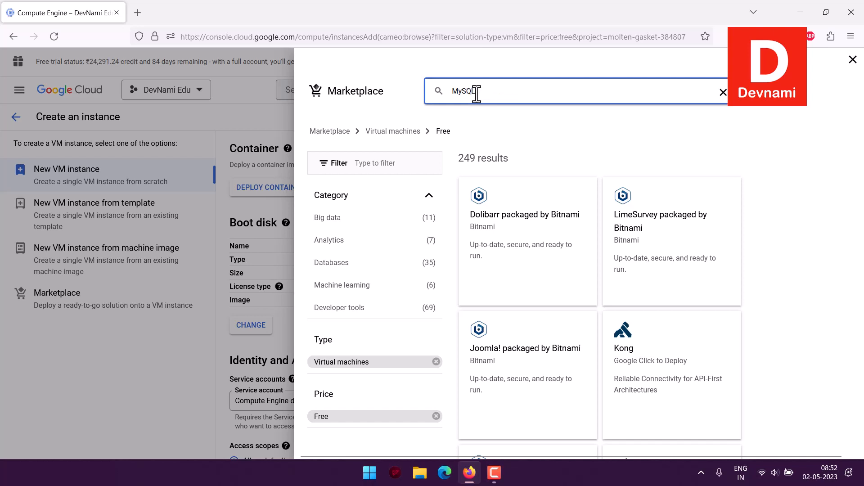
{"action": "key", "text": "Return"}
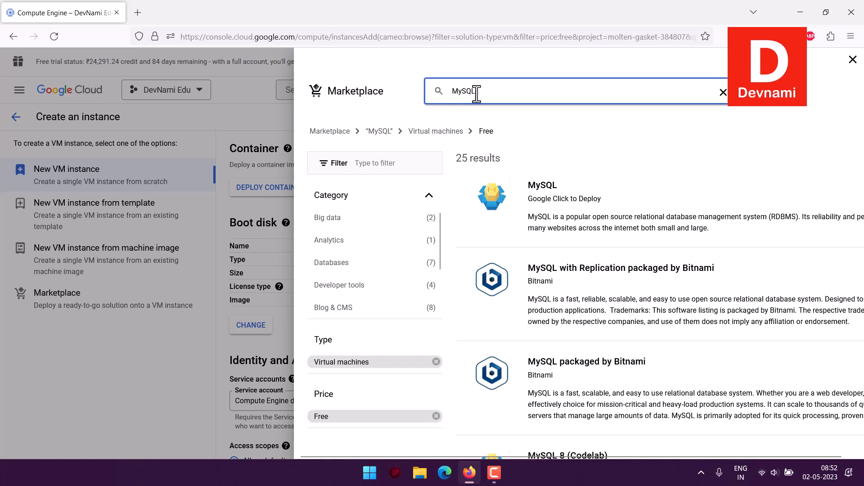
Look through the free MySQL search results in the Marketplace to compare the available virtual machine solutions.
{"action": "scroll", "coordinate": [715, 223], "scroll_direction": "down", "scroll_amount": 4}
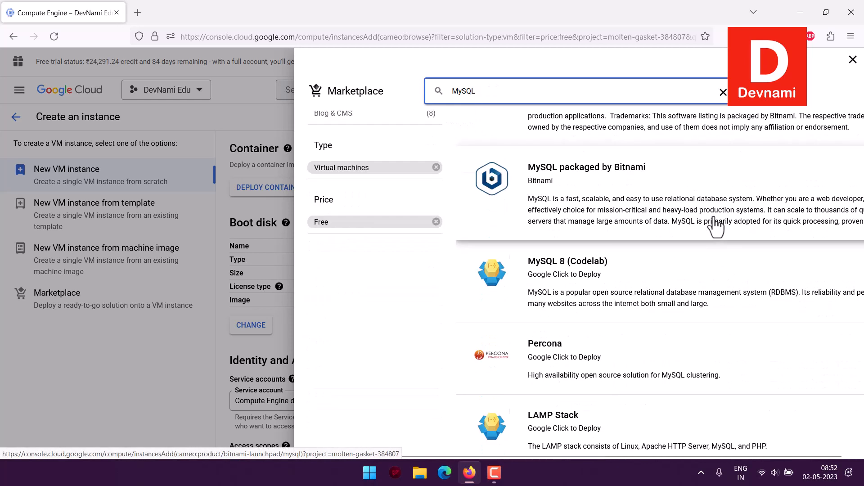
{"action": "scroll", "coordinate": [716, 227], "scroll_direction": "down", "scroll_amount": 6}
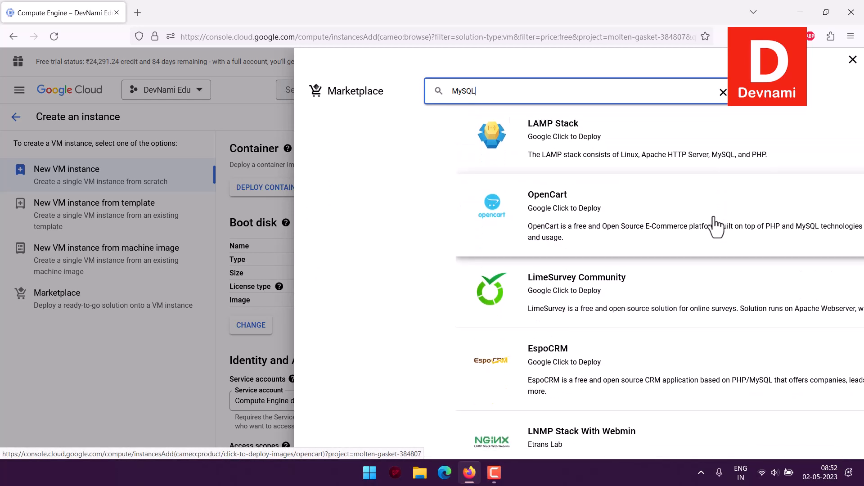
{"action": "scroll", "coordinate": [777, 231], "scroll_direction": "down", "scroll_amount": 7}
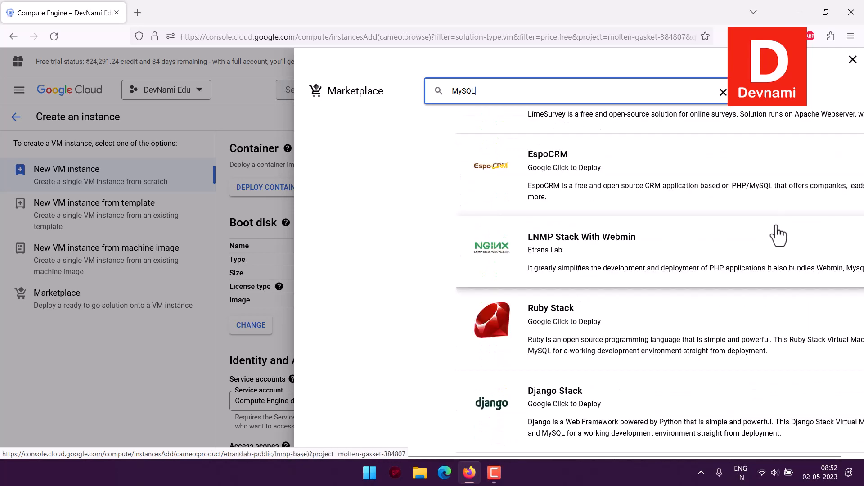
{"action": "scroll", "coordinate": [777, 234], "scroll_direction": "down", "scroll_amount": 3}
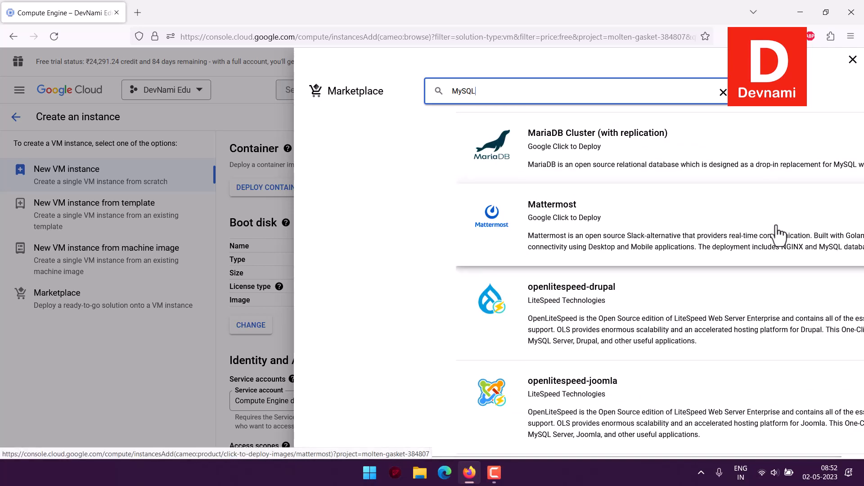
{"action": "scroll", "coordinate": [778, 234], "scroll_direction": "down", "scroll_amount": 5}
{"action": "scroll", "coordinate": [777, 234], "scroll_direction": "down", "scroll_amount": 3}
{"action": "scroll", "coordinate": [777, 234], "scroll_direction": "up", "scroll_amount": 20}
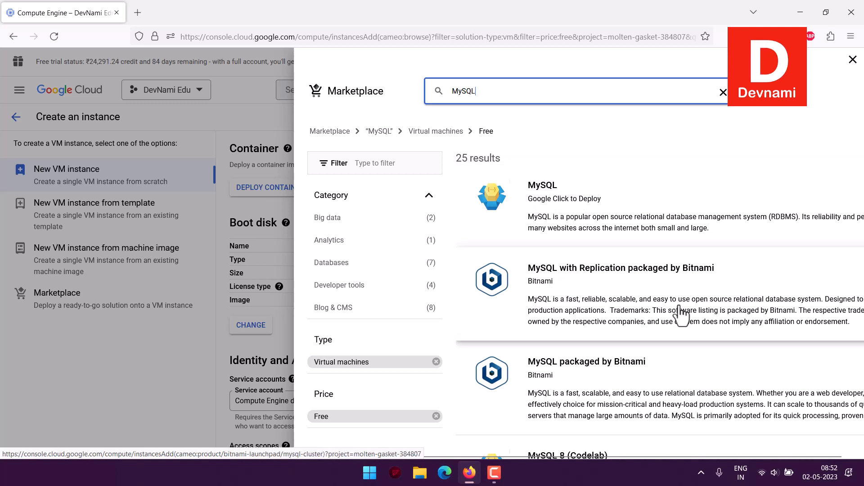
{"action": "scroll", "coordinate": [652, 301], "scroll_direction": "down", "scroll_amount": 2}
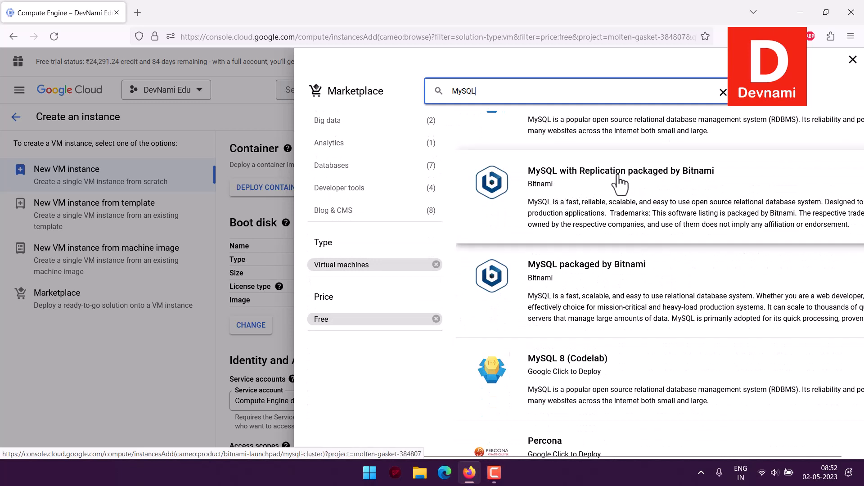
{"action": "scroll", "coordinate": [675, 234], "scroll_direction": "down", "scroll_amount": 1}
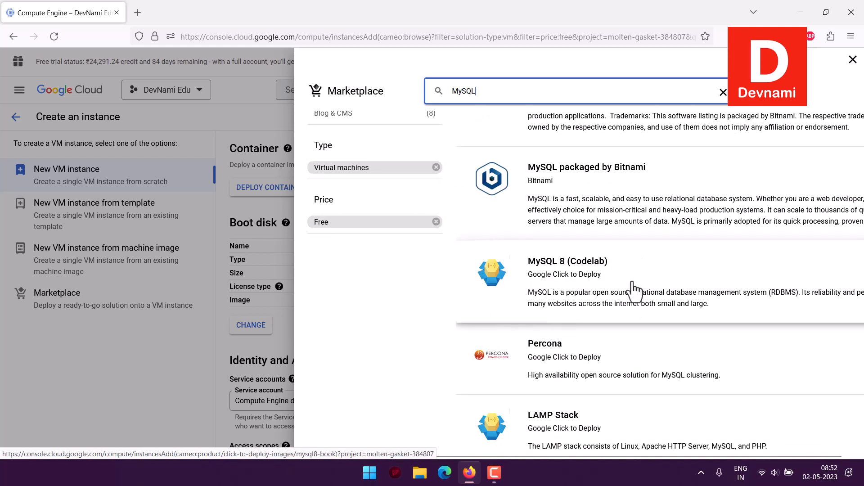
{"action": "scroll", "coordinate": [697, 286], "scroll_direction": "down", "scroll_amount": 3}
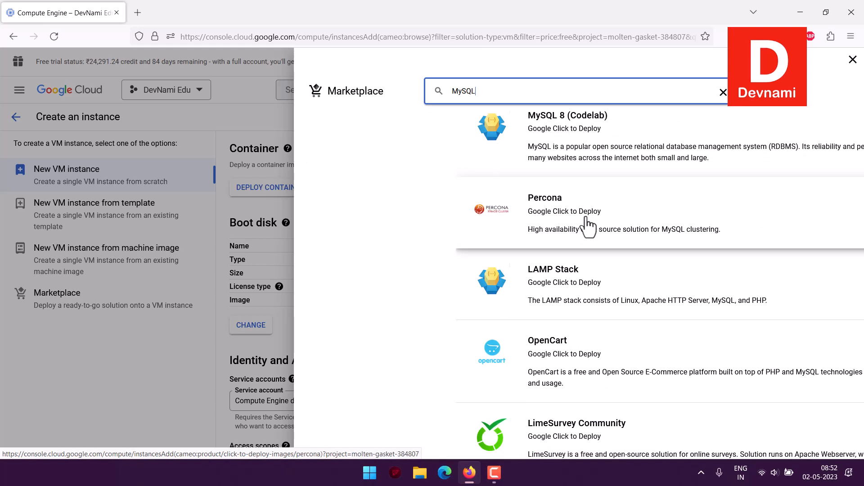
{"action": "scroll", "coordinate": [586, 218], "scroll_direction": "up", "scroll_amount": 7}
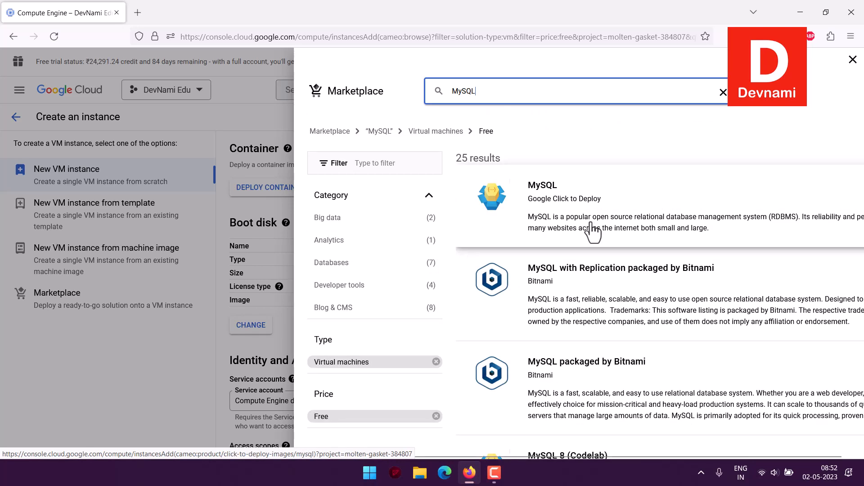
Open the MySQL listing by Google Click to Deploy and review its pricing, including the VM instance and persistent disk fees.
{"action": "left_click", "coordinate": [501, 209]}
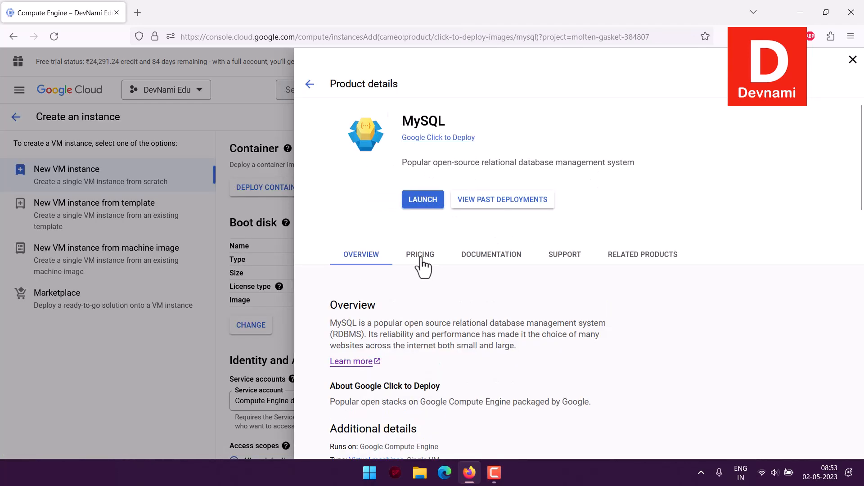
{"action": "scroll", "coordinate": [501, 268], "scroll_direction": "down", "scroll_amount": 1}
{"action": "scroll", "coordinate": [501, 268], "scroll_direction": "down", "scroll_amount": 5}
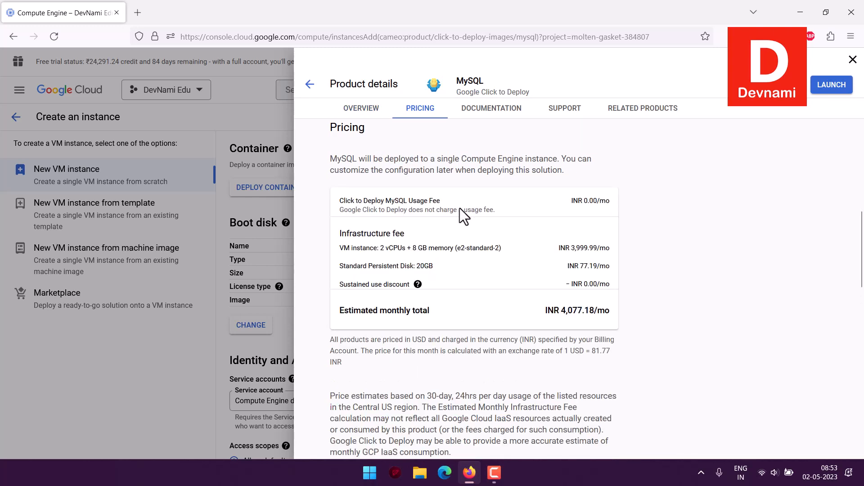
{"action": "left_click_drag", "start_coordinate": [558, 250], "coordinate": [610, 293]}
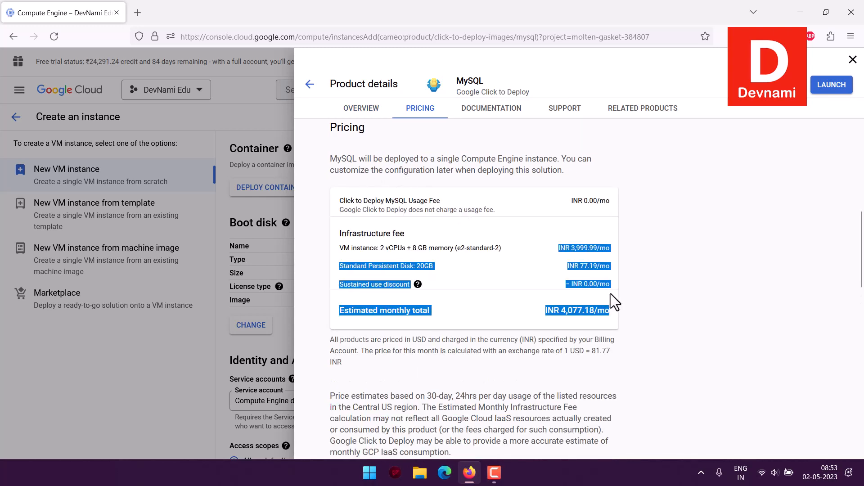
{"action": "left_click", "coordinate": [610, 293]}
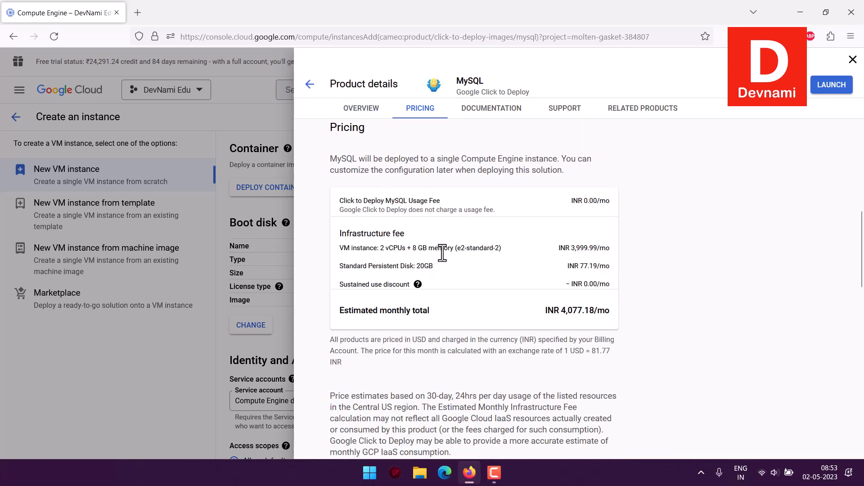
{"action": "left_click_drag", "start_coordinate": [417, 250], "coordinate": [520, 250]}
{"action": "left_click", "coordinate": [519, 249]}
{"action": "scroll", "coordinate": [521, 247], "scroll_direction": "up", "scroll_amount": 10}
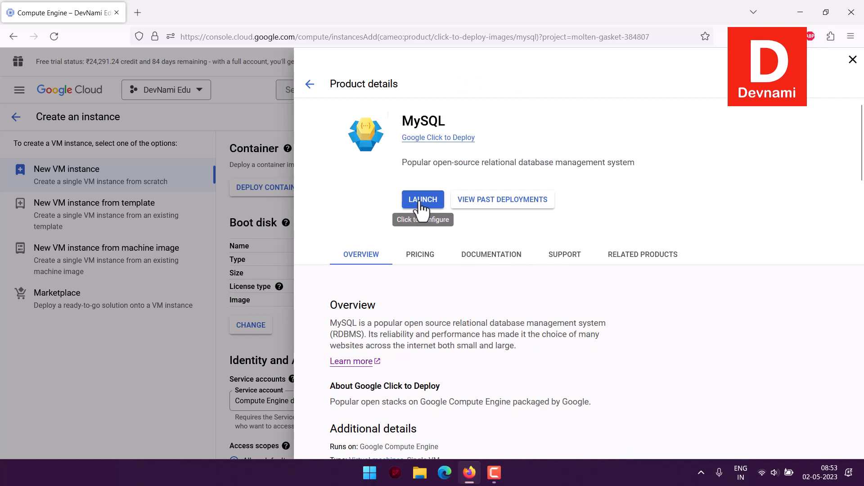
Launch the MySQL product and set the new deployment's machine type to e2-medium.
{"action": "left_click", "coordinate": [419, 201]}
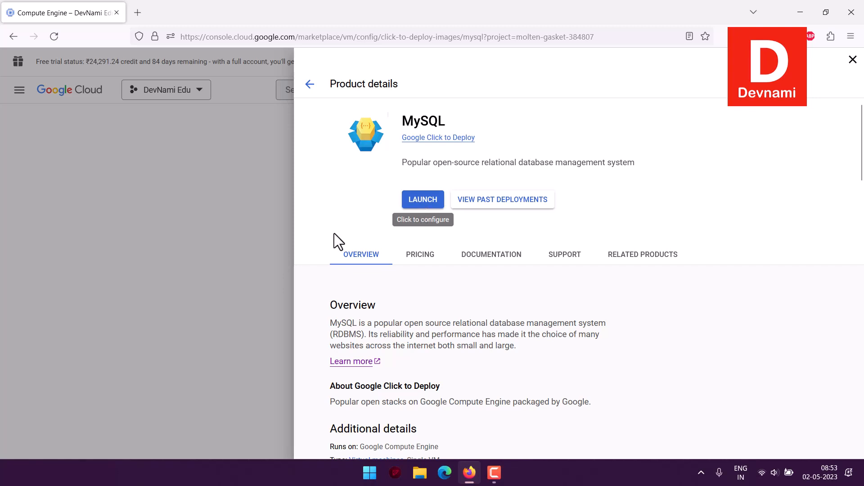
{"action": "left_click", "coordinate": [404, 199]}
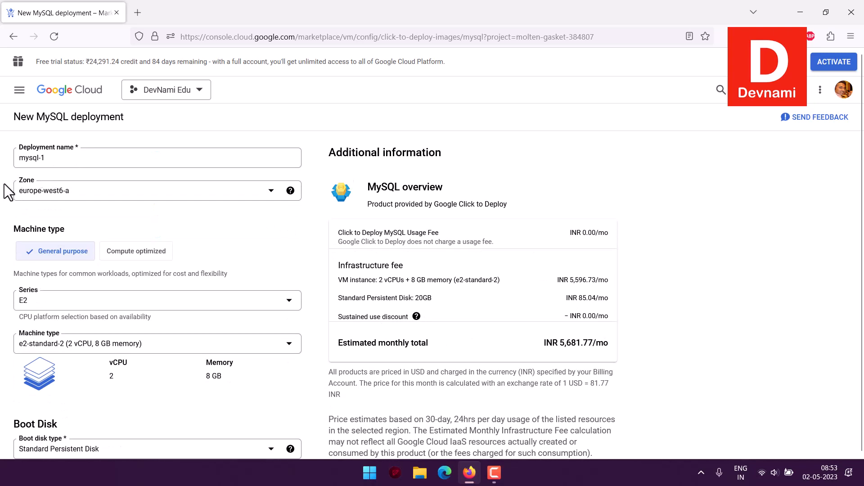
{"action": "scroll", "coordinate": [4, 191], "scroll_direction": "down", "scroll_amount": 2}
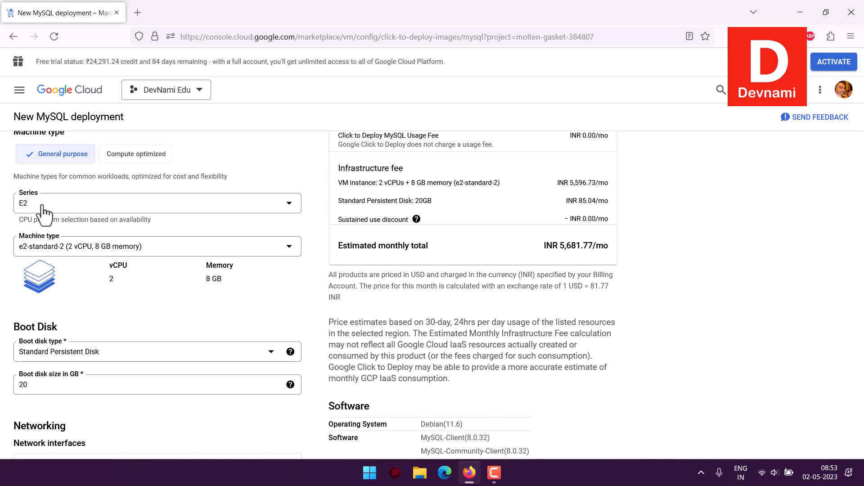
{"action": "left_click", "coordinate": [27, 247]}
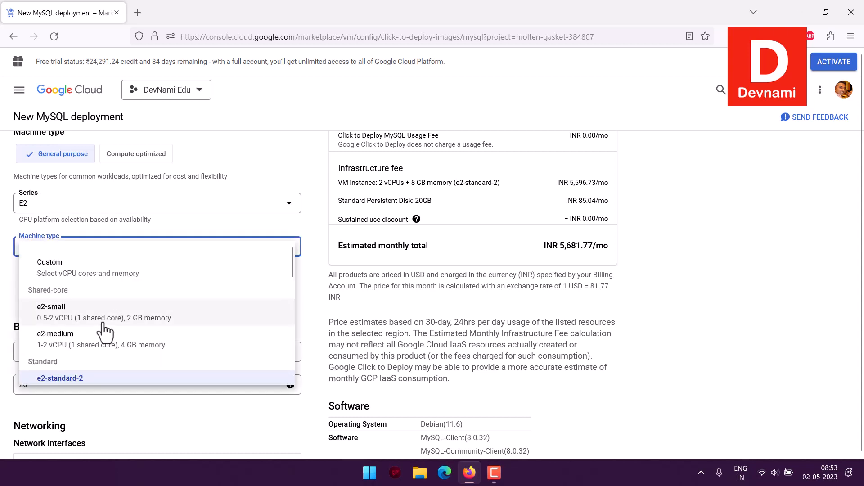
{"action": "left_click", "coordinate": [113, 348]}
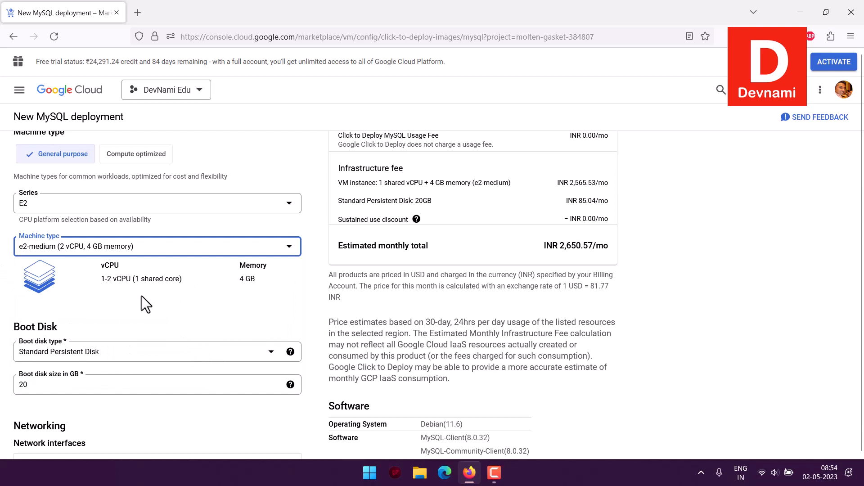
Review the deployment's estimated monthly total and the available machine types, keeping e2-medium selected.
{"action": "left_click_drag", "start_coordinate": [557, 245], "coordinate": [625, 245]}
{"action": "left_click", "coordinate": [625, 245]}
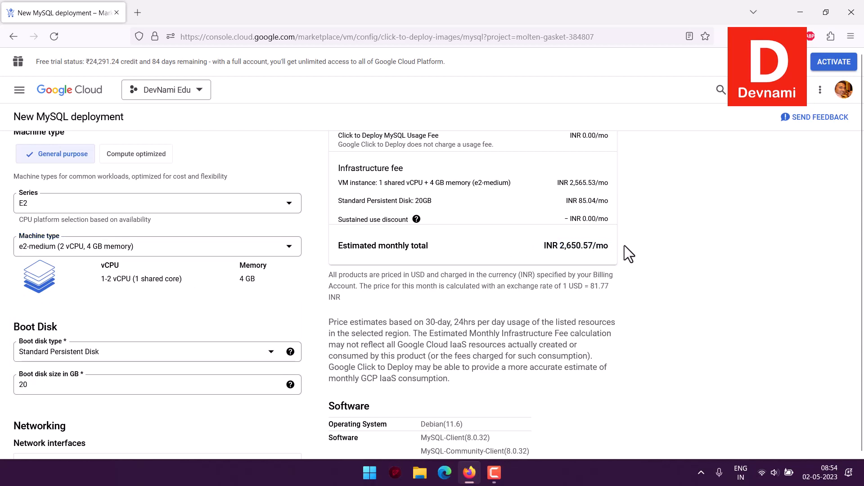
{"action": "left_click_drag", "start_coordinate": [559, 244], "coordinate": [616, 242]}
{"action": "left_click", "coordinate": [617, 241]}
{"action": "scroll", "coordinate": [355, 268], "scroll_direction": "down", "scroll_amount": 2}
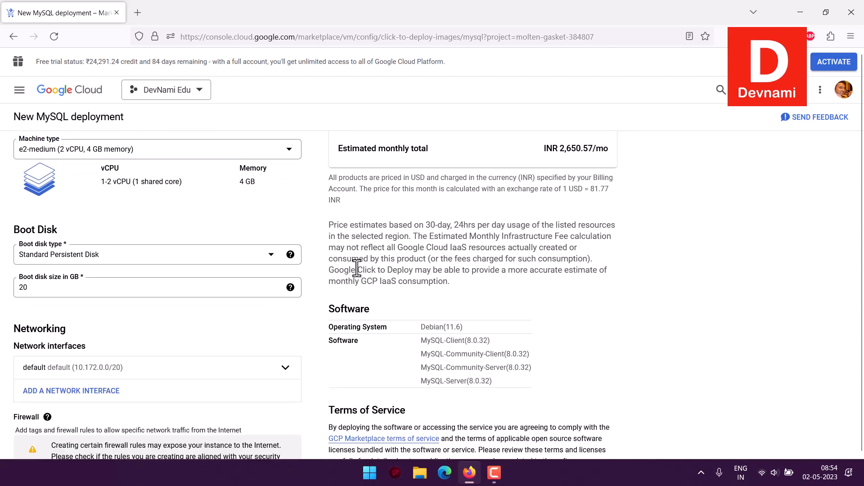
{"action": "left_click", "coordinate": [150, 155]}
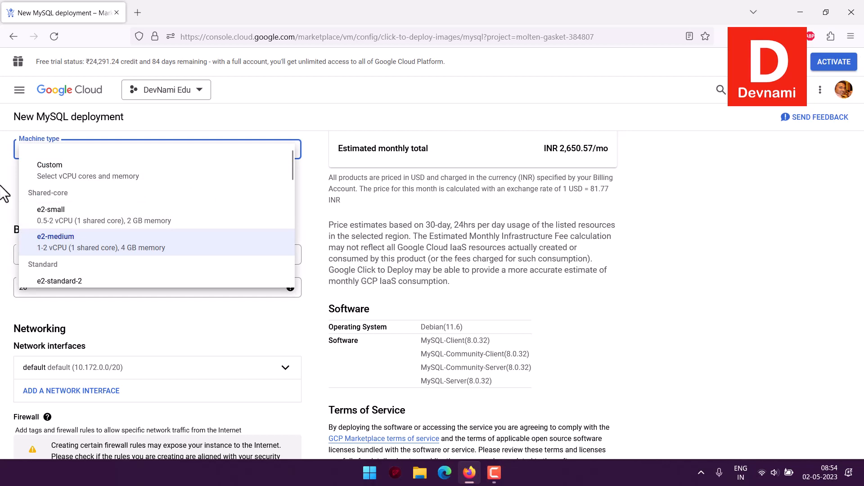
{"action": "left_click", "coordinate": [90, 241]}
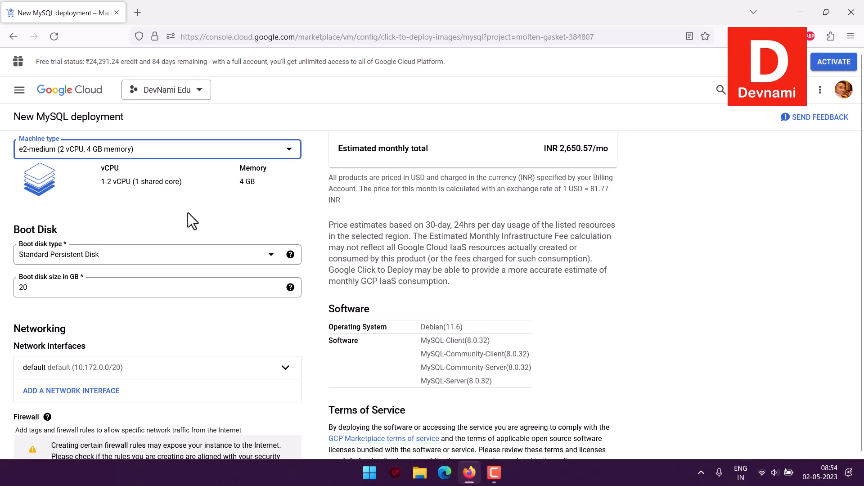
Examine the operating system and MySQL packages listed in the deployment's Software information.
{"action": "scroll", "coordinate": [351, 203], "scroll_direction": "down", "scroll_amount": 3}
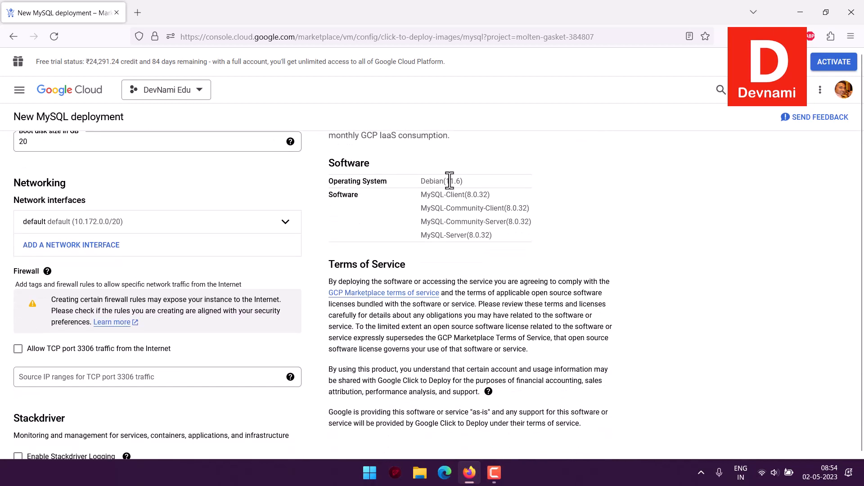
{"action": "left_click_drag", "start_coordinate": [425, 181], "coordinate": [498, 222]}
{"action": "left_click", "coordinate": [462, 179]}
{"action": "left_click", "coordinate": [524, 240]}
{"action": "left_click_drag", "start_coordinate": [441, 196], "coordinate": [536, 209]}
{"action": "left_click", "coordinate": [555, 210]}
{"action": "left_click_drag", "start_coordinate": [478, 221], "coordinate": [538, 220]}
{"action": "left_click", "coordinate": [540, 218]}
{"action": "left_click_drag", "start_coordinate": [427, 236], "coordinate": [502, 239]}
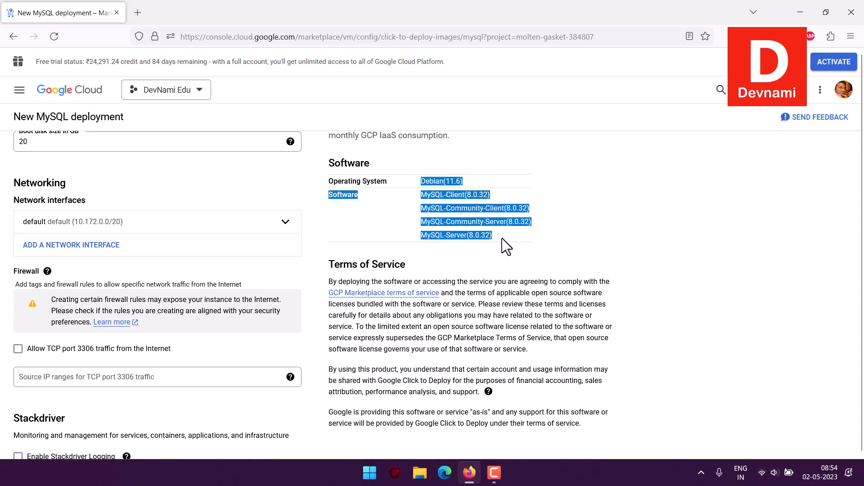
Allow TCP port 3306 traffic from the Internet in the deployment's firewall settings.
{"action": "left_click", "coordinate": [501, 234]}
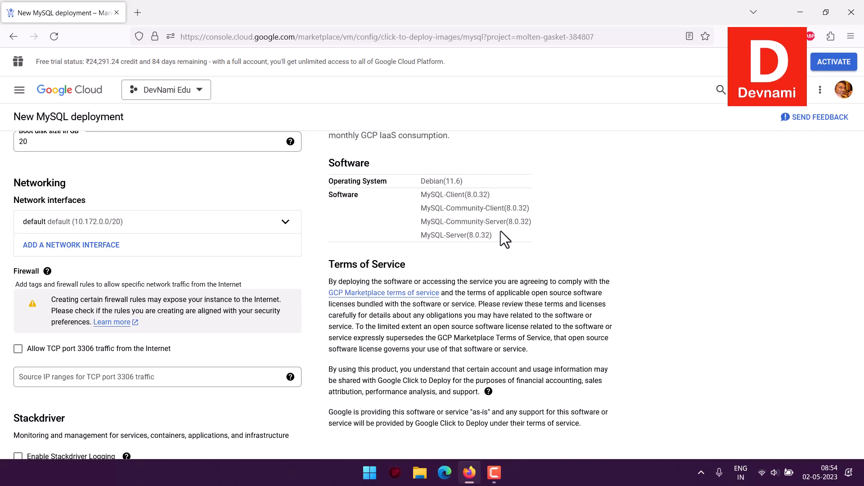
{"action": "scroll", "coordinate": [500, 231], "scroll_direction": "down", "scroll_amount": 2}
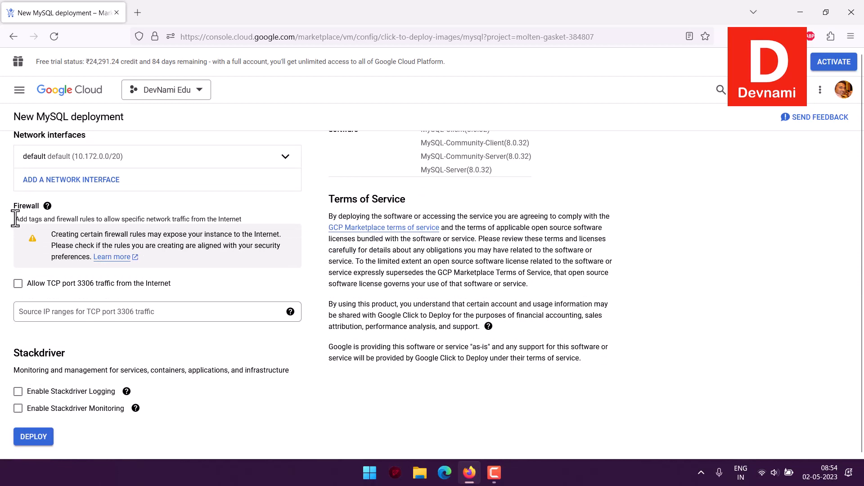
{"action": "left_click_drag", "start_coordinate": [16, 219], "coordinate": [89, 219]}
{"action": "left_click", "coordinate": [72, 219]}
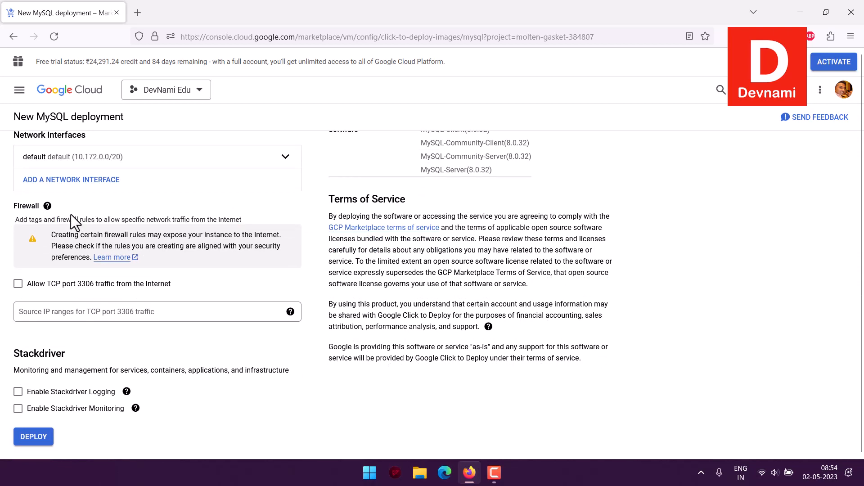
{"action": "left_click", "coordinate": [17, 288]}
Expand the default network interface and review its network settings and the Stackdriver logging and monitoring options.
{"action": "scroll", "coordinate": [196, 286], "scroll_direction": "up", "scroll_amount": 1}
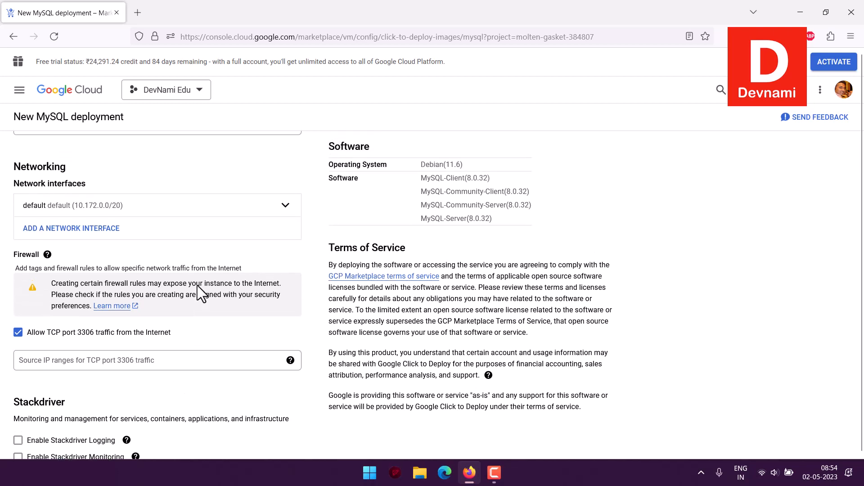
{"action": "left_click", "coordinate": [283, 205]}
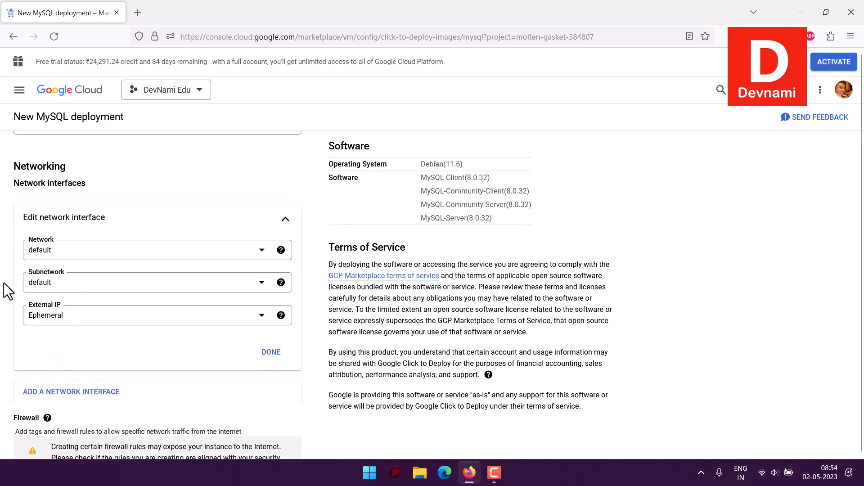
{"action": "scroll", "coordinate": [3, 283], "scroll_direction": "down", "scroll_amount": 5}
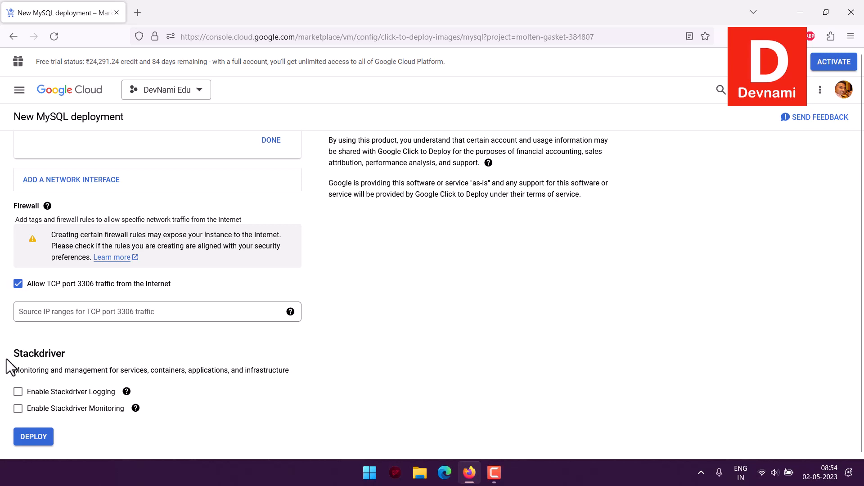
{"action": "left_click_drag", "start_coordinate": [6, 359], "coordinate": [83, 356]}
{"action": "left_click", "coordinate": [83, 355]}
{"action": "scroll", "coordinate": [12, 295], "scroll_direction": "up", "scroll_amount": 15}
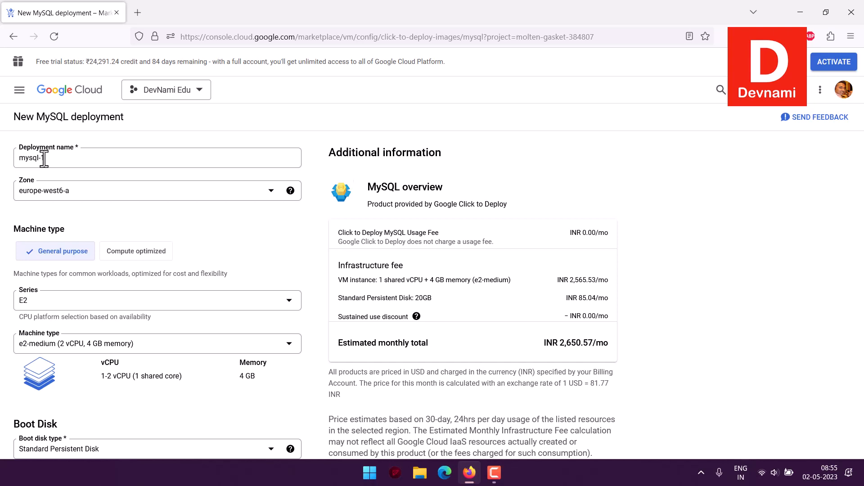
Try to set the deployment's boot disk size to 10 GB.
{"action": "scroll", "coordinate": [7, 210], "scroll_direction": "down", "scroll_amount": 6}
{"action": "scroll", "coordinate": [3, 201], "scroll_direction": "up", "scroll_amount": 1}
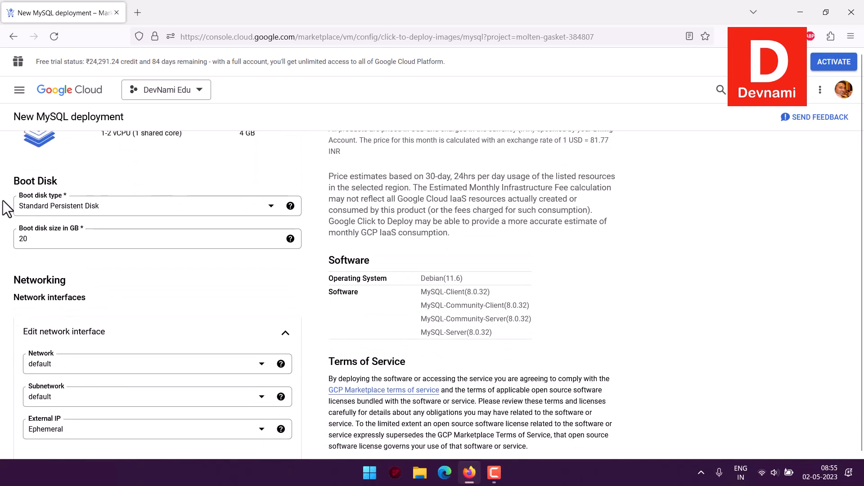
{"action": "left_click_drag", "start_coordinate": [7, 180], "coordinate": [59, 173]}
{"action": "left_click", "coordinate": [70, 169]}
{"action": "scroll", "coordinate": [5, 209], "scroll_direction": "down", "scroll_amount": 1}
{"action": "left_click", "coordinate": [34, 190]}
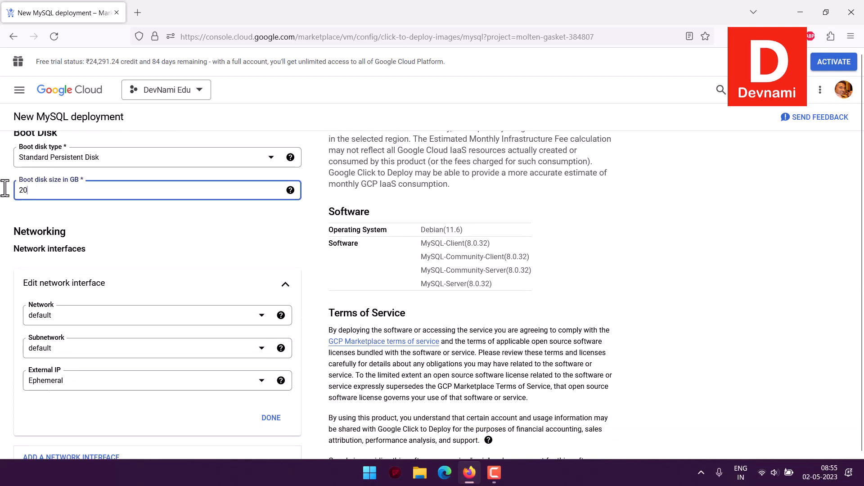
{"action": "double_click", "coordinate": [31, 191]}
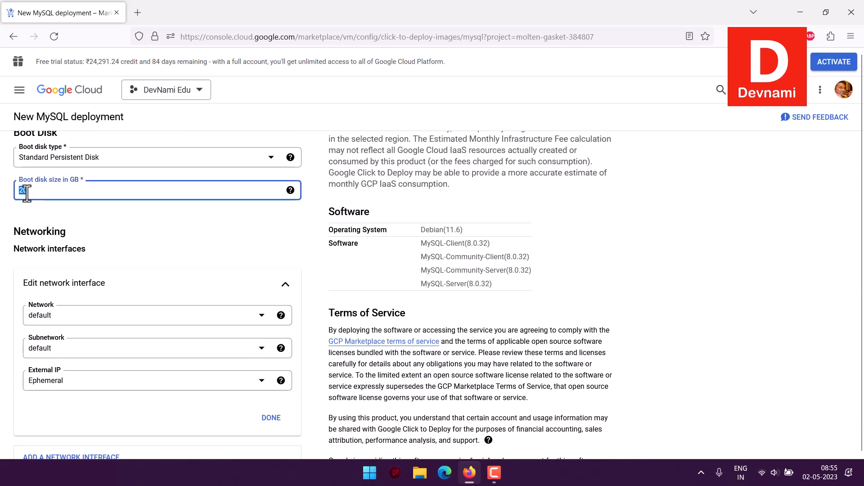
{"action": "type", "text": "10"}
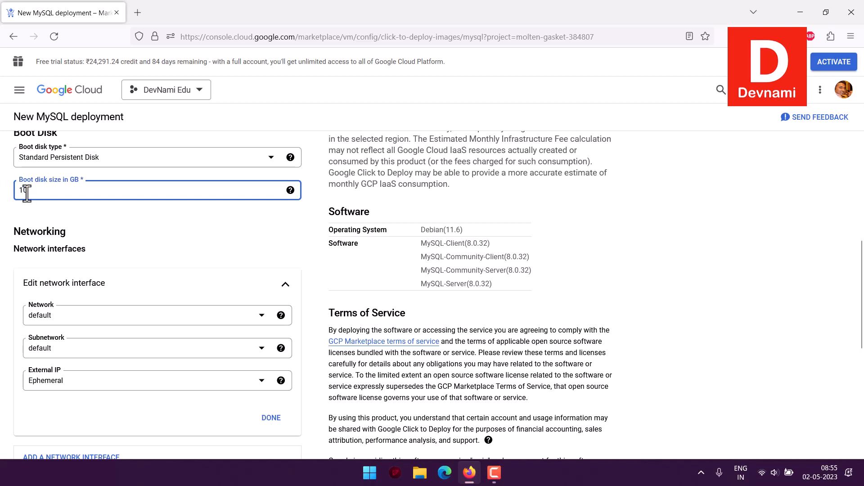
{"action": "left_click", "coordinate": [4, 211]}
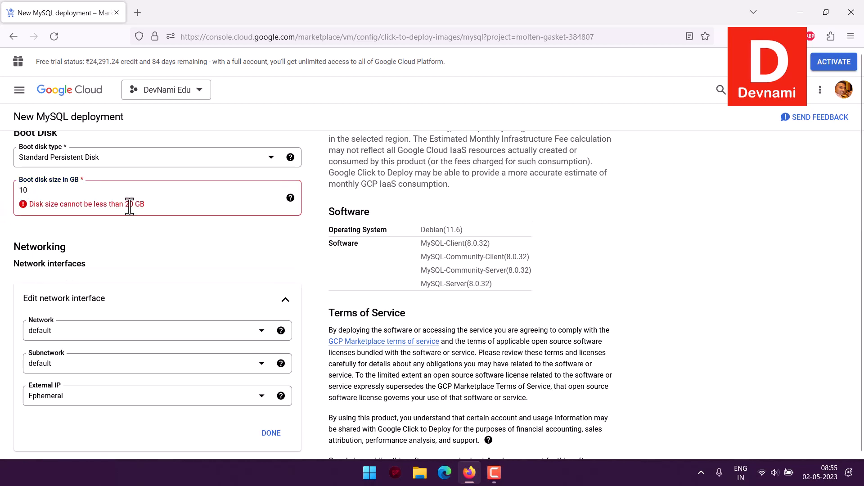
{"action": "left_click_drag", "start_coordinate": [36, 204], "coordinate": [149, 207]}
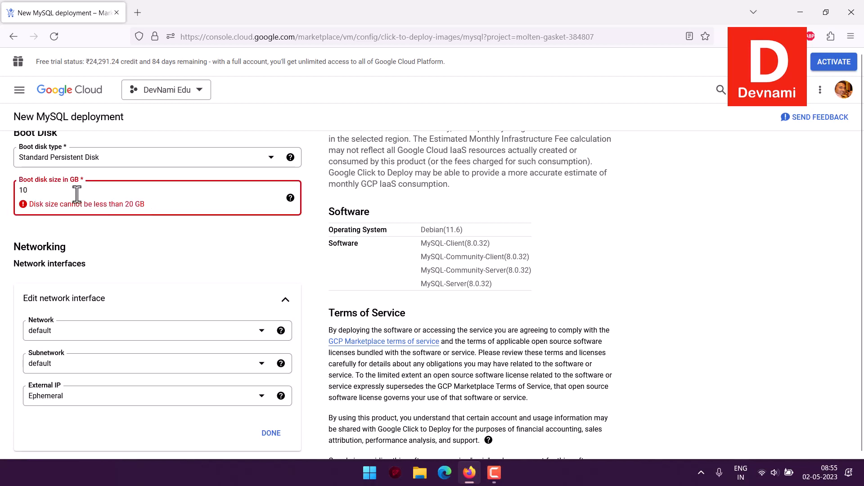
Set the boot disk size back to 20 GB.
{"action": "left_click_drag", "start_coordinate": [77, 194], "coordinate": [3, 189]}
{"action": "type", "text": "20"}
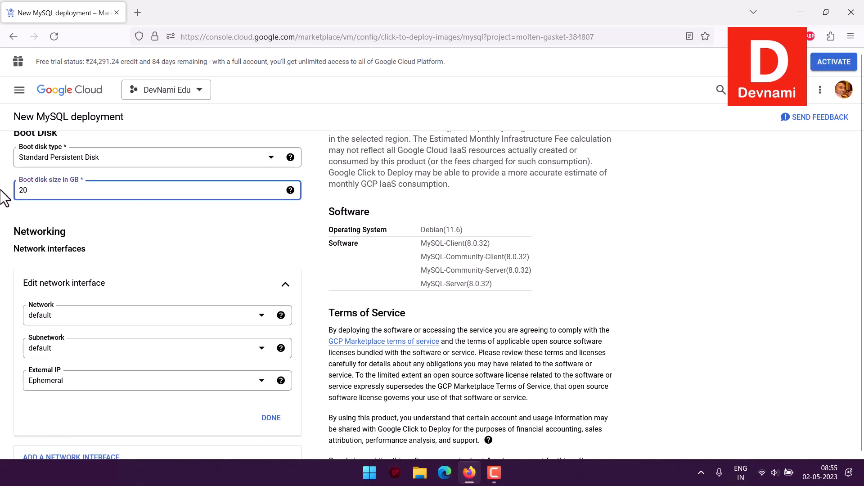
{"action": "left_click", "coordinate": [5, 210]}
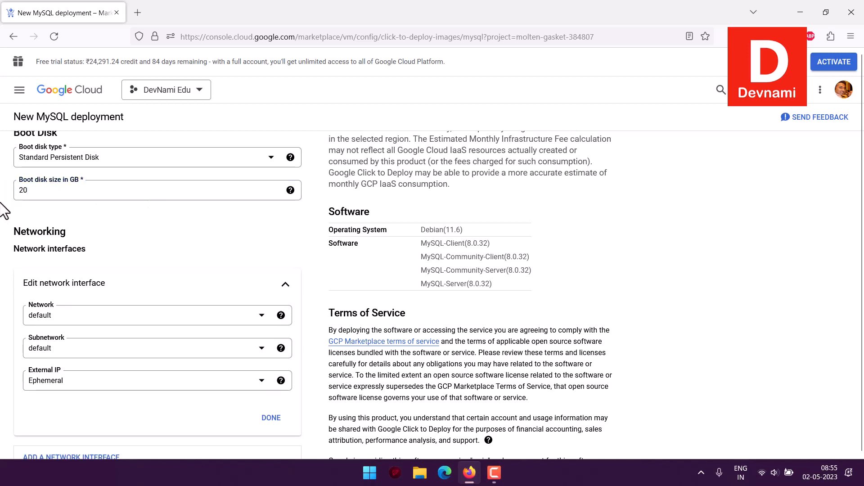
Review the whole MySQL deployment configuration once more and deploy it.
{"action": "scroll", "coordinate": [5, 210], "scroll_direction": "down", "scroll_amount": 6}
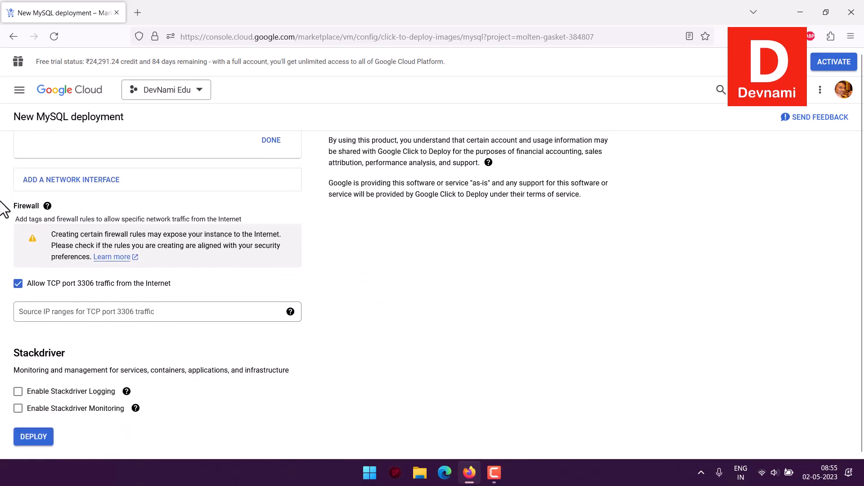
{"action": "scroll", "coordinate": [5, 211], "scroll_direction": "up", "scroll_amount": 12}
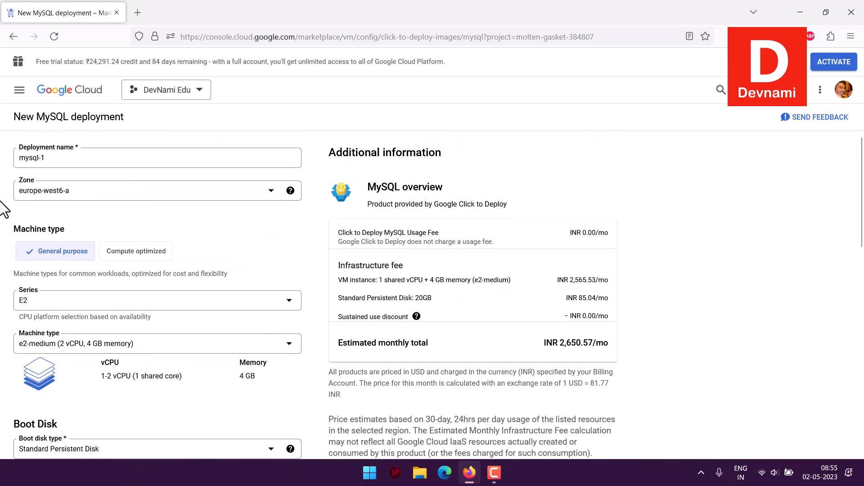
{"action": "scroll", "coordinate": [2, 205], "scroll_direction": "down", "scroll_amount": 8}
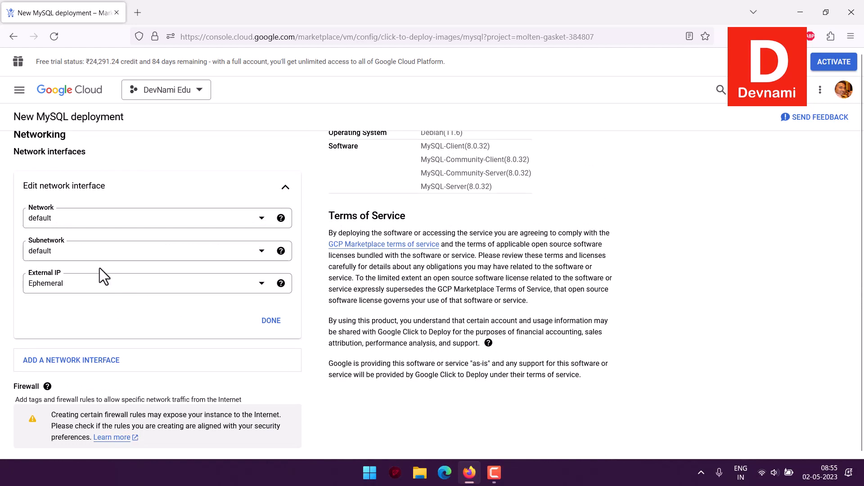
{"action": "scroll", "coordinate": [127, 355], "scroll_direction": "down", "scroll_amount": 4}
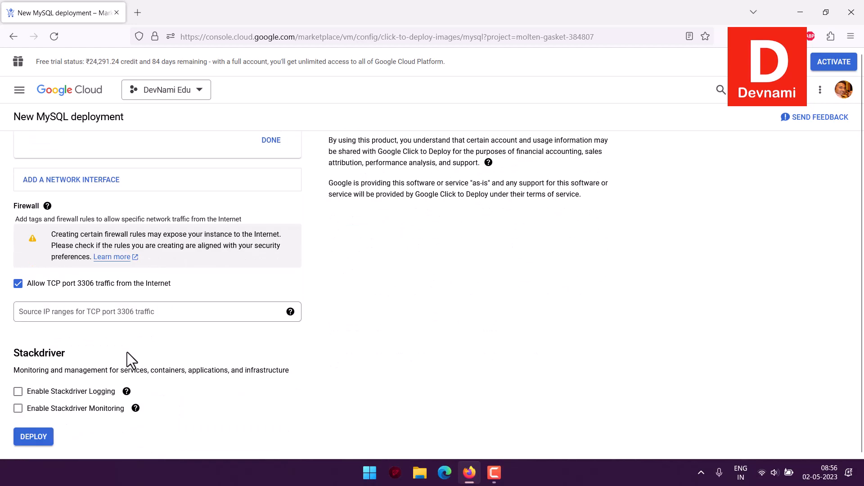
{"action": "left_click", "coordinate": [38, 439]}
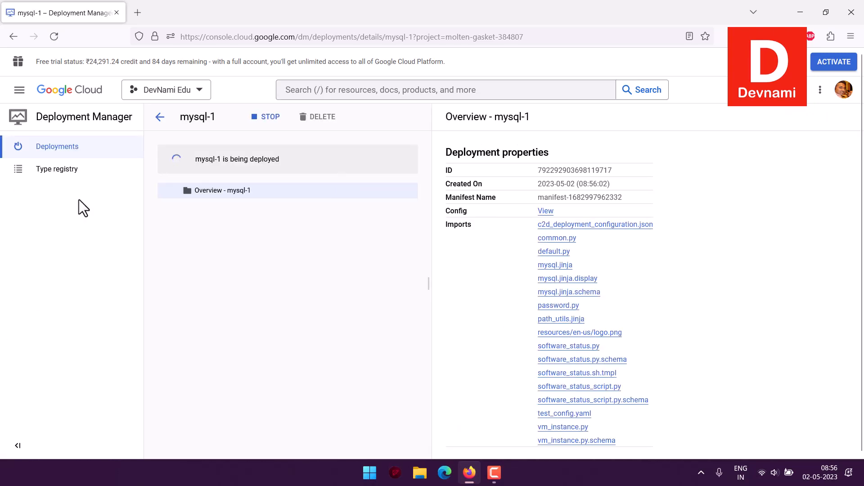
Open the Google Cloud console in a second browser tab and show Compute Engine's VM instances.
{"action": "right_click", "coordinate": [85, 91]}
{"action": "left_click", "coordinate": [92, 99]}
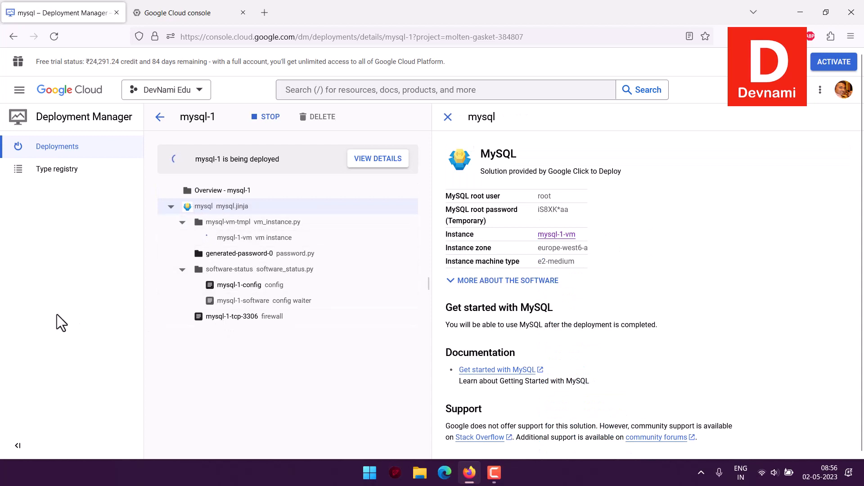
{"action": "scroll", "coordinate": [800, 241], "scroll_direction": "down", "scroll_amount": 2}
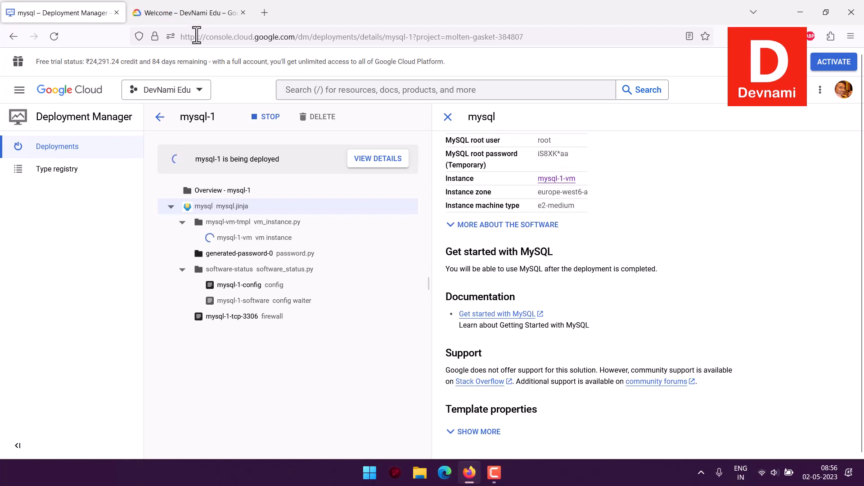
{"action": "left_click", "coordinate": [189, 16]}
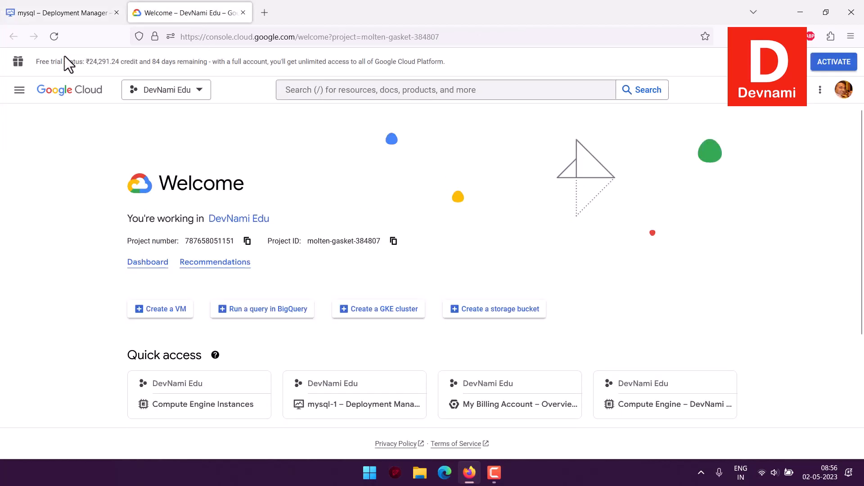
{"action": "left_click", "coordinate": [19, 90]}
{"action": "mouse_move", "coordinate": [16, 315]}
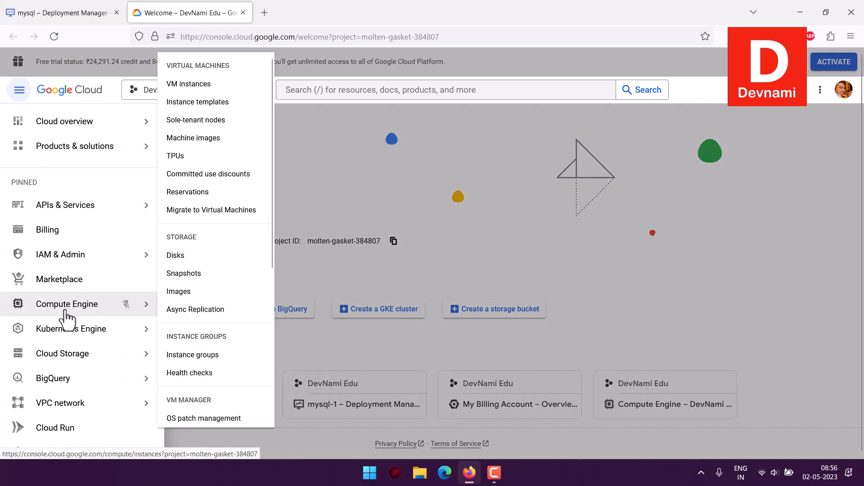
{"action": "left_click", "coordinate": [216, 85]}
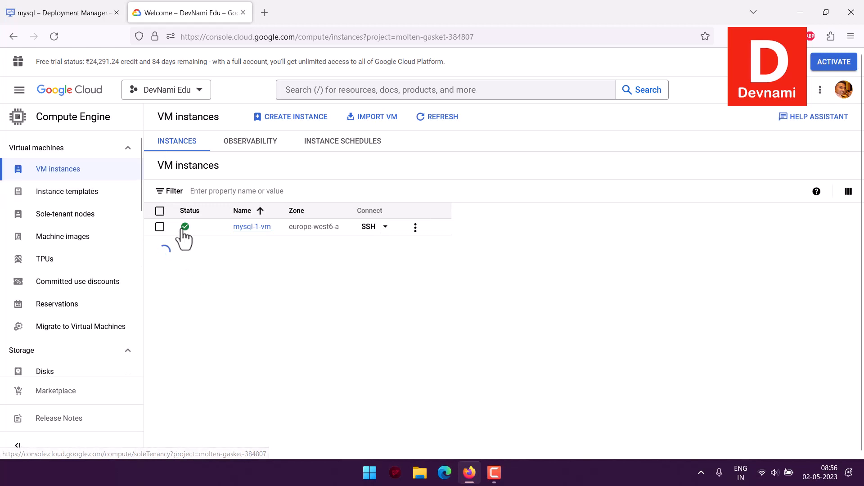
Open the details of mysql-1-vm and find its external IP address under Network interfaces.
{"action": "left_click", "coordinate": [252, 227]}
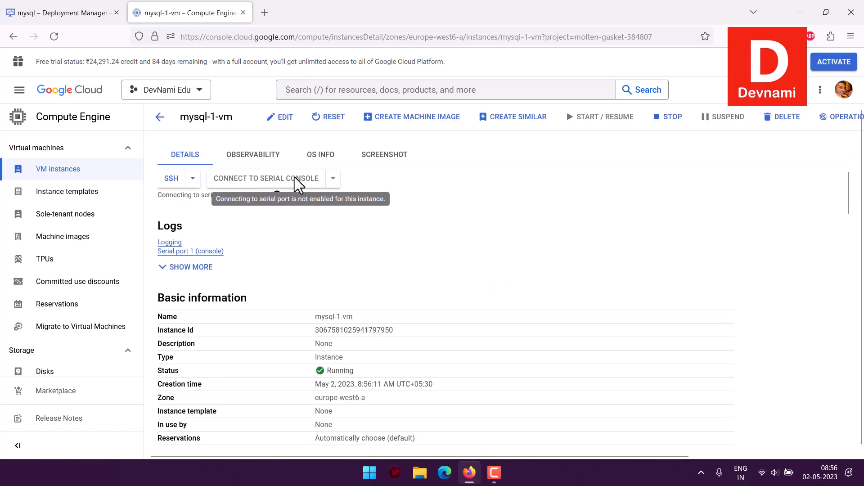
{"action": "scroll", "coordinate": [610, 244], "scroll_direction": "down", "scroll_amount": 8}
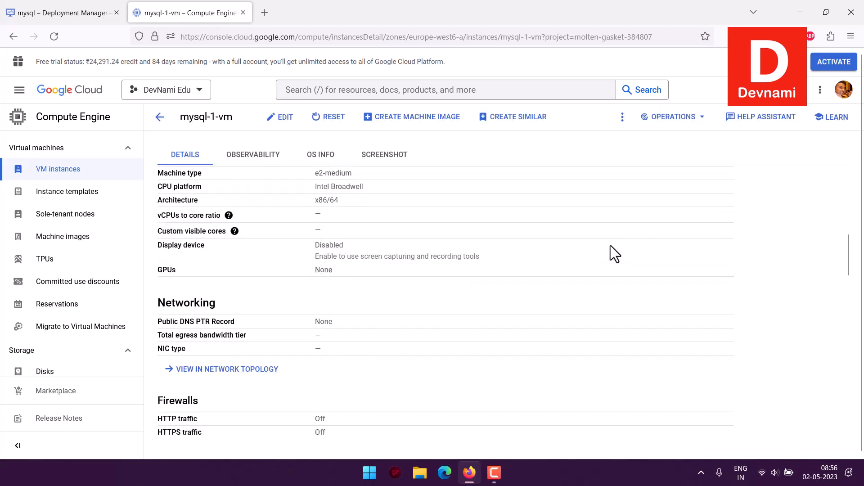
{"action": "scroll", "coordinate": [610, 246], "scroll_direction": "down", "scroll_amount": 5}
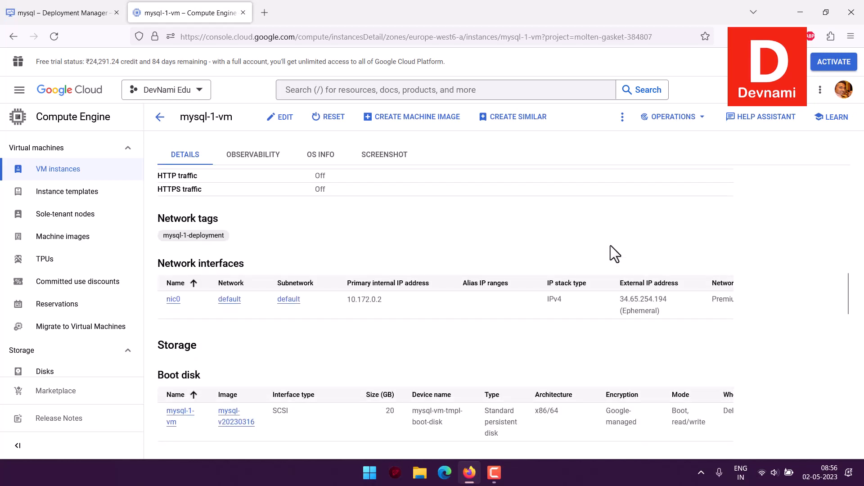
{"action": "left_click_drag", "start_coordinate": [620, 299], "coordinate": [667, 299]}
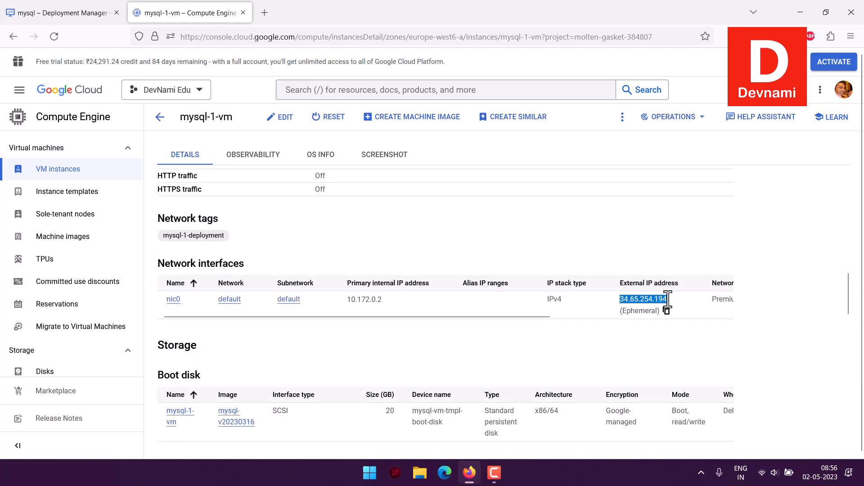
Return to the mysql-1 deployment tab and check the MySQL root user, temporary root password and suggested next steps.
{"action": "left_click", "coordinate": [95, 9]}
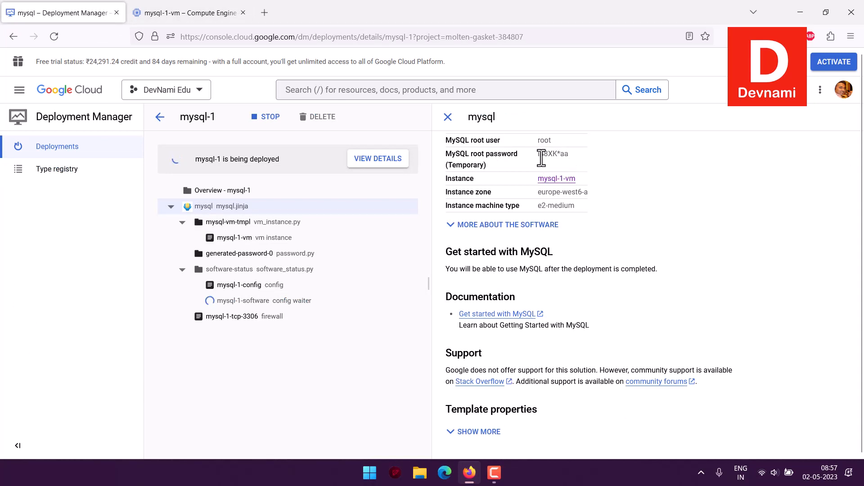
{"action": "left_click_drag", "start_coordinate": [576, 158], "coordinate": [525, 142]}
{"action": "left_click", "coordinate": [525, 141]}
{"action": "scroll", "coordinate": [674, 220], "scroll_direction": "down", "scroll_amount": 1}
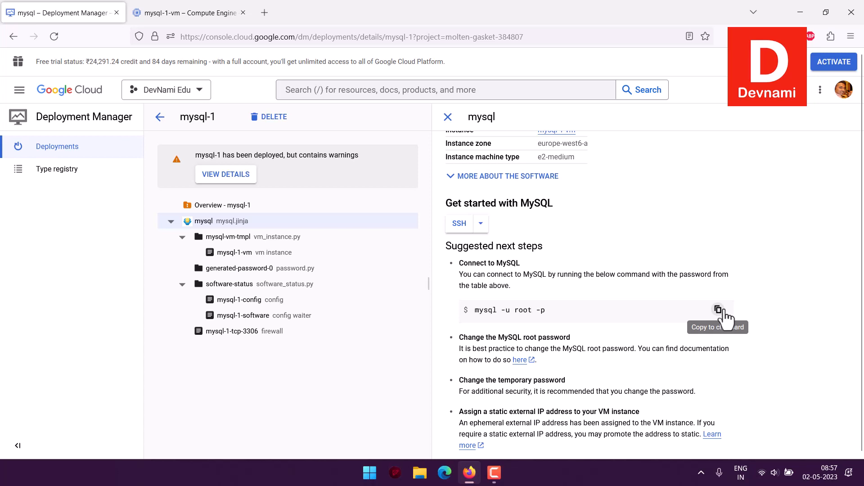
Copy the temporary MySQL root password from the deployment's details.
{"action": "scroll", "coordinate": [632, 242], "scroll_direction": "up", "scroll_amount": 3}
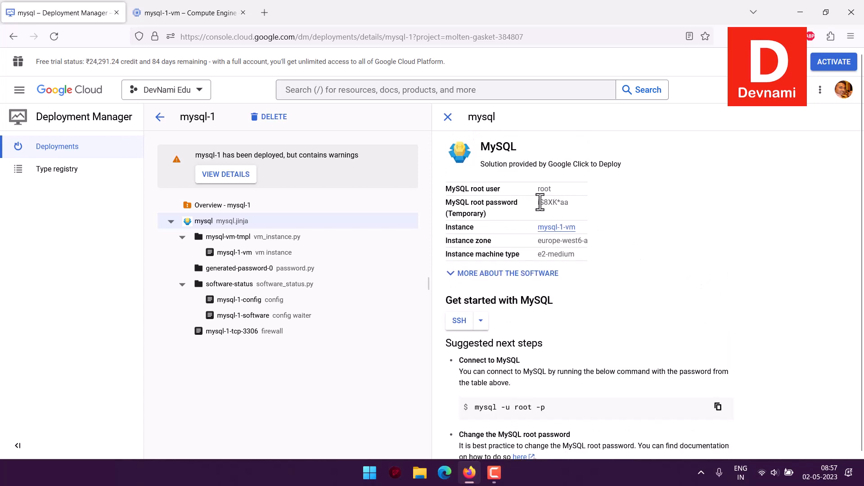
{"action": "left_click_drag", "start_coordinate": [540, 202], "coordinate": [570, 201]}
{"action": "right_click", "coordinate": [567, 201]}
{"action": "left_click", "coordinate": [615, 209]}
{"action": "left_click", "coordinate": [700, 223]}
Start an SSH session to the MySQL VM in a browser window from the Get started section.
{"action": "scroll", "coordinate": [705, 225], "scroll_direction": "down", "scroll_amount": 3}
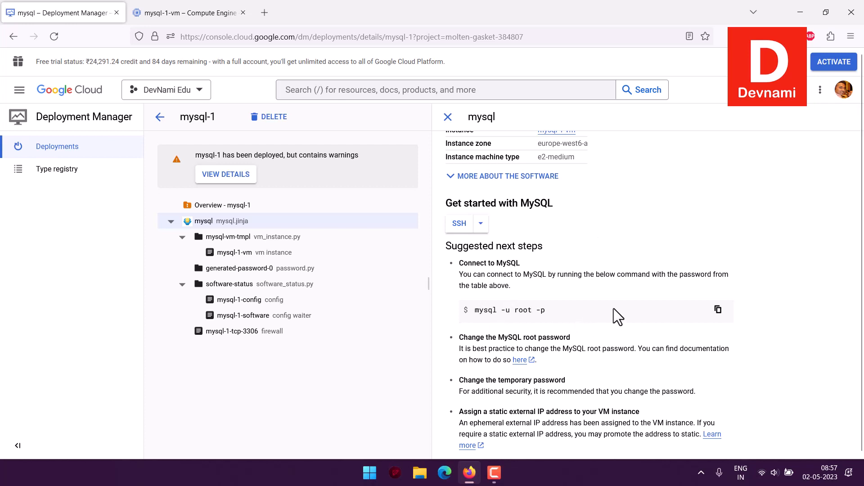
{"action": "left_click", "coordinate": [481, 223]}
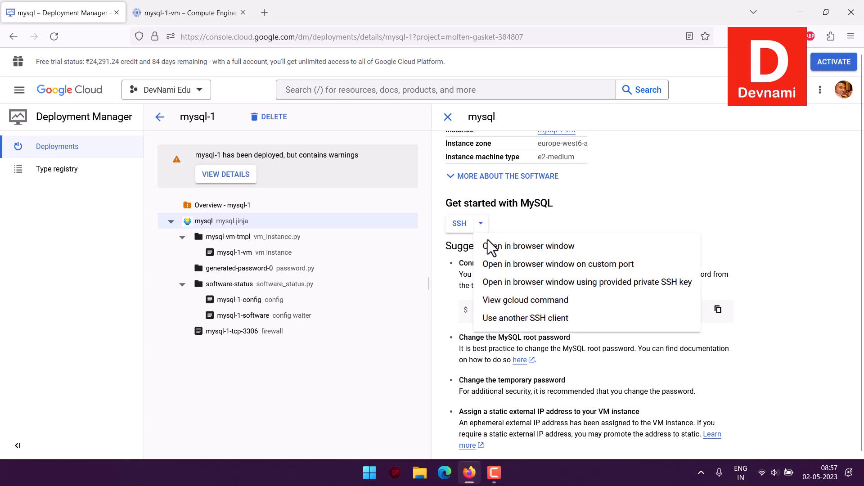
{"action": "left_click", "coordinate": [641, 240]}
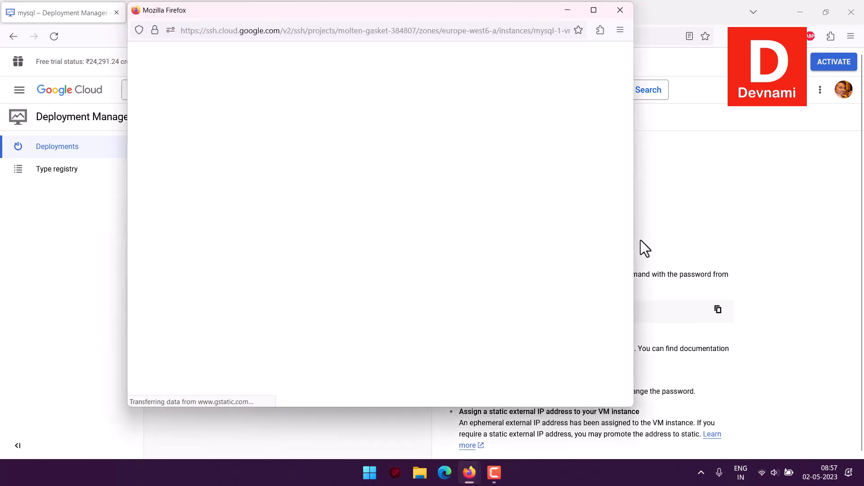
Log in to MySQL as root in the SSH session with mysql -u root -p, supplying the temporary root password.
{"action": "left_click_drag", "start_coordinate": [412, 15], "coordinate": [234, 45]}
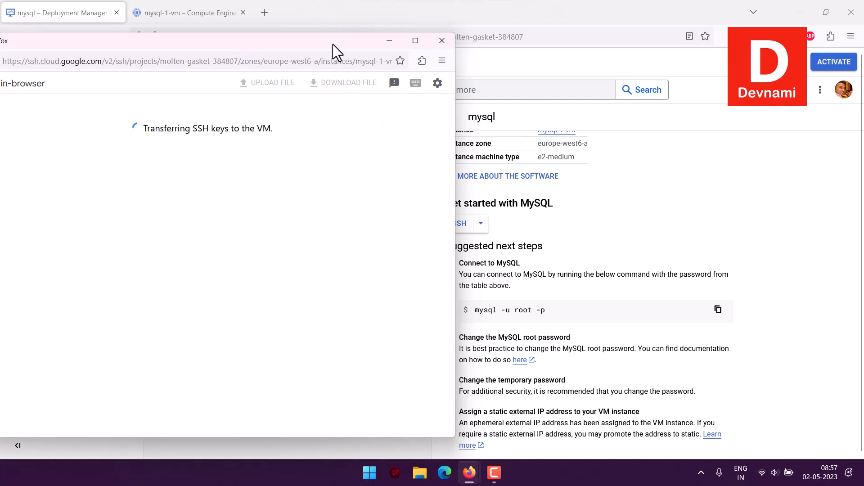
{"action": "left_click_drag", "start_coordinate": [333, 44], "coordinate": [557, 37]}
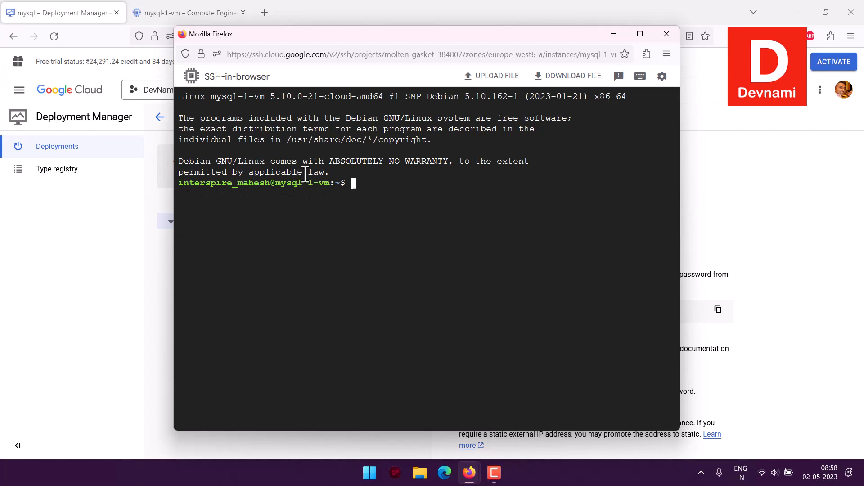
{"action": "mouse_move", "coordinate": [433, 36]}
{"action": "left_mouse_down"}
{"action": "mouse_move", "coordinate": [234, 37]}
{"action": "mouse_move", "coordinate": [429, 28]}
{"action": "left_mouse_up"}
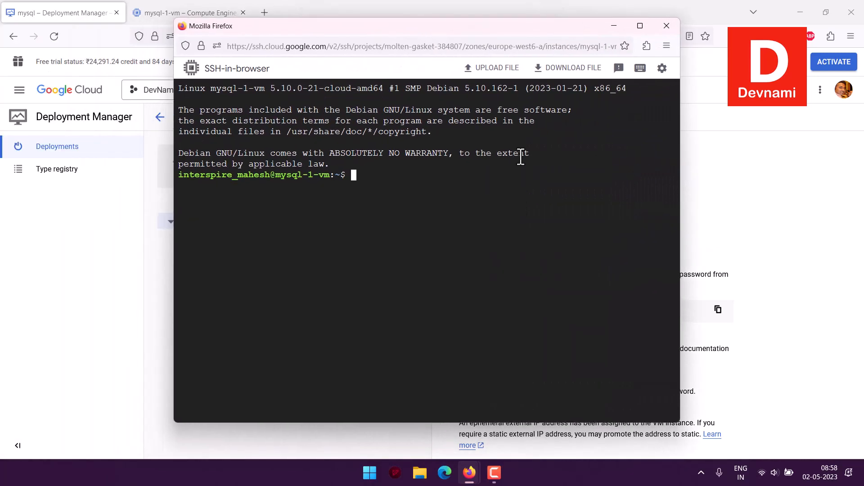
{"action": "type", "text": "mysql -u root -p"}
{"action": "key", "text": "Return"}
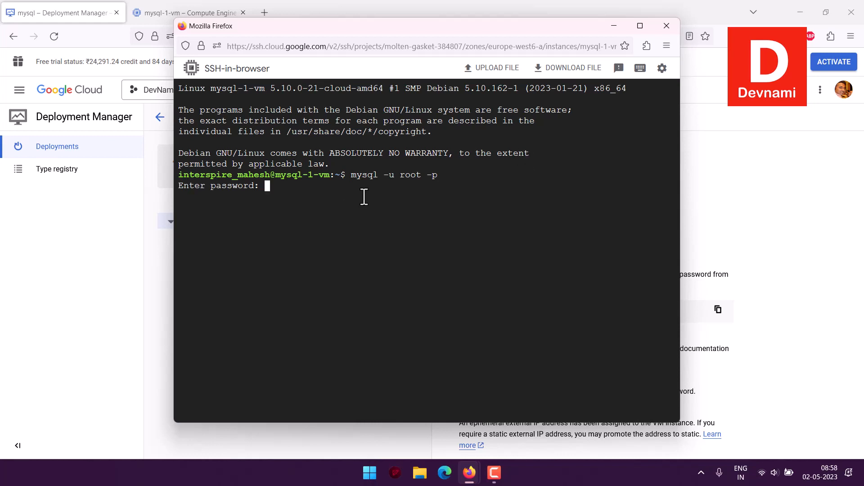
{"action": "key", "text": "Return"}
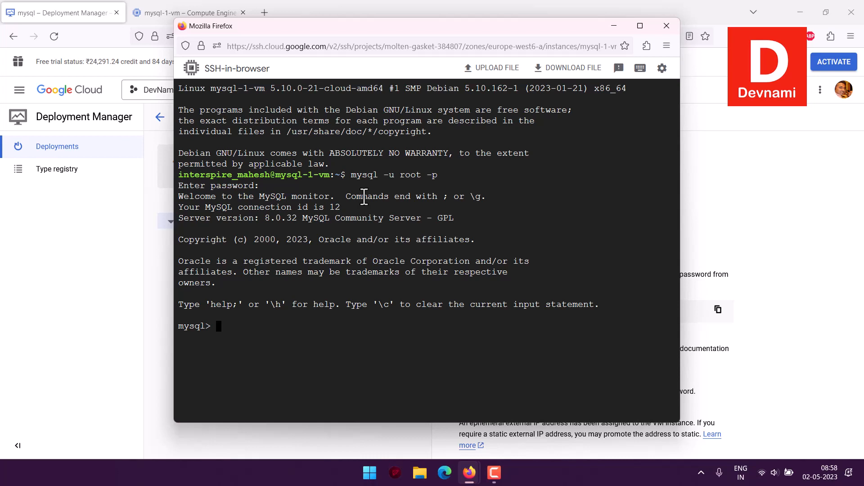
Create a database named mydb and list all databases on the server.
{"action": "type", "text": "CREATE DATABASE"}
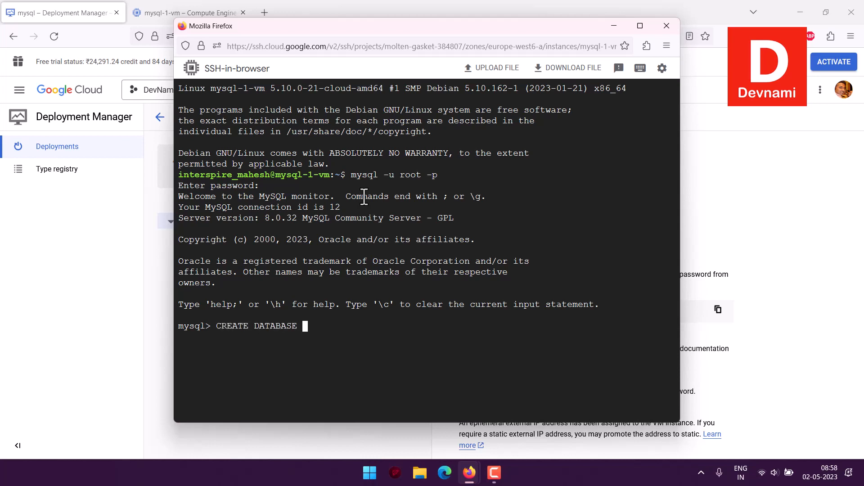
{"action": "type", "text": " mydb;"}
{"action": "key", "text": "Return"}
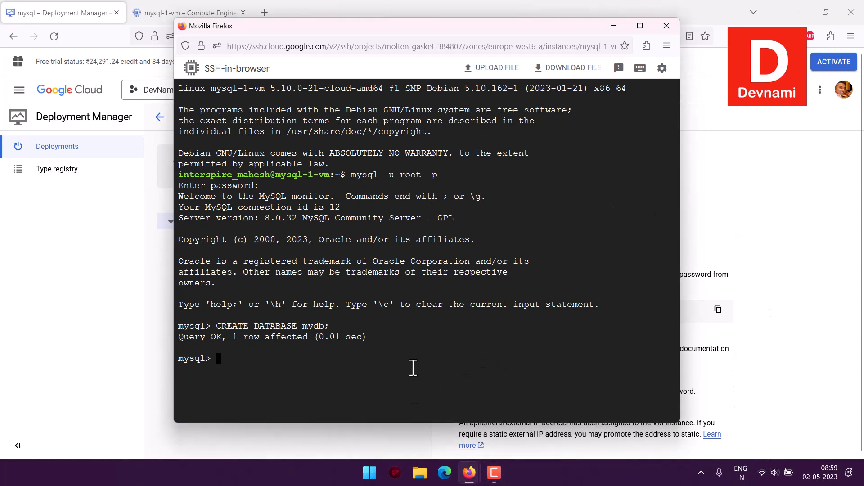
{"action": "type", "text": "SHOW DATAB"}
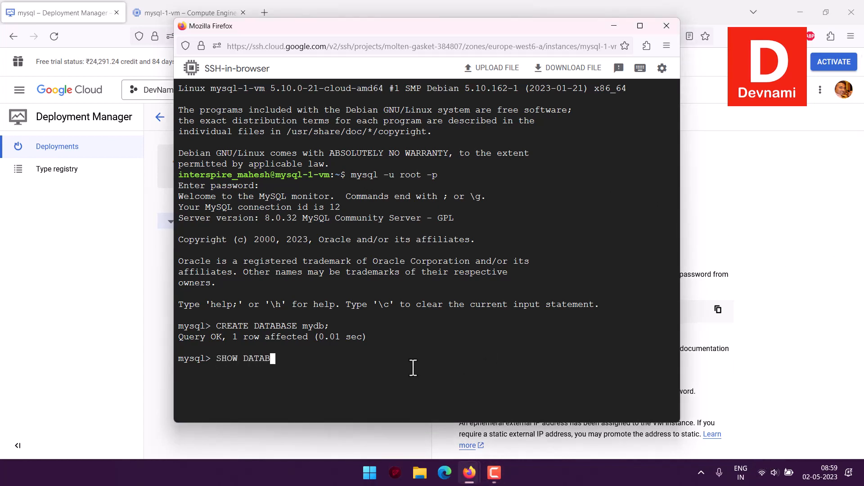
{"action": "type", "text": "ASES;"}
{"action": "key", "text": "Return"}
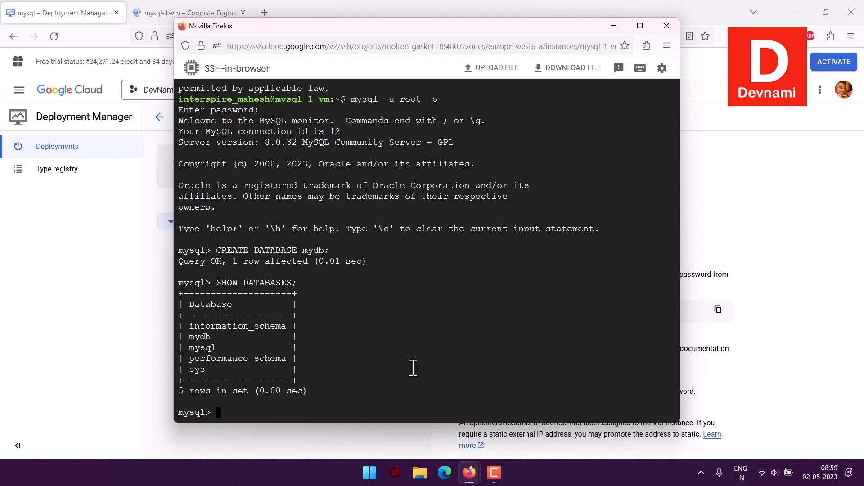
Switch to mydb and create table demo with columns id int PRIMARY KEY, name varchar(500) and age int.
{"action": "type", "text": "USE mydb;"}
{"action": "key", "text": "Return"}
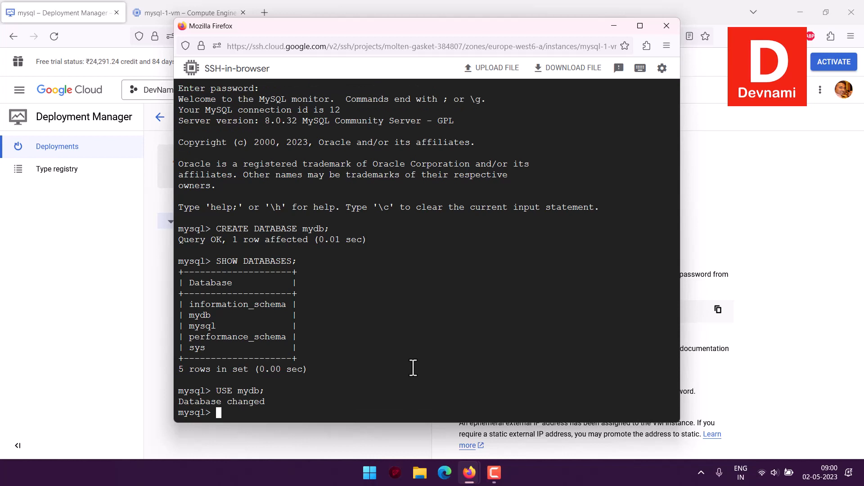
{"action": "type", "text": "CREATE TABLE demo"}
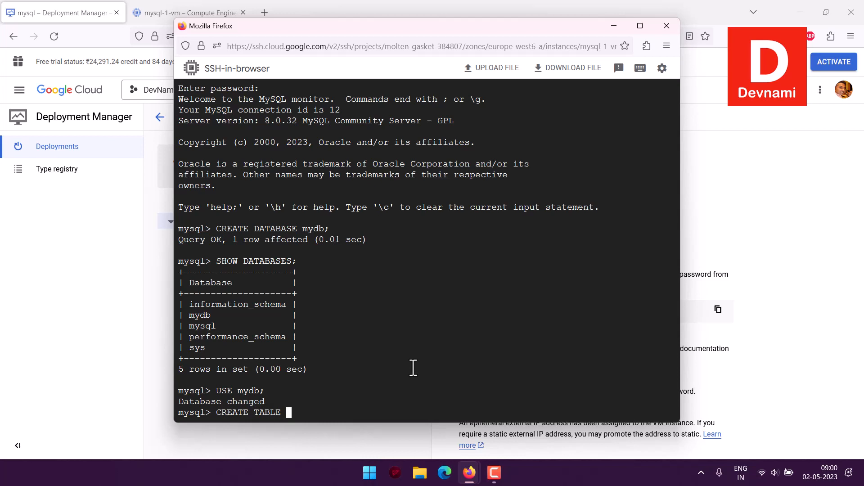
{"action": "type", "text": "(id int PRIMARY K"}
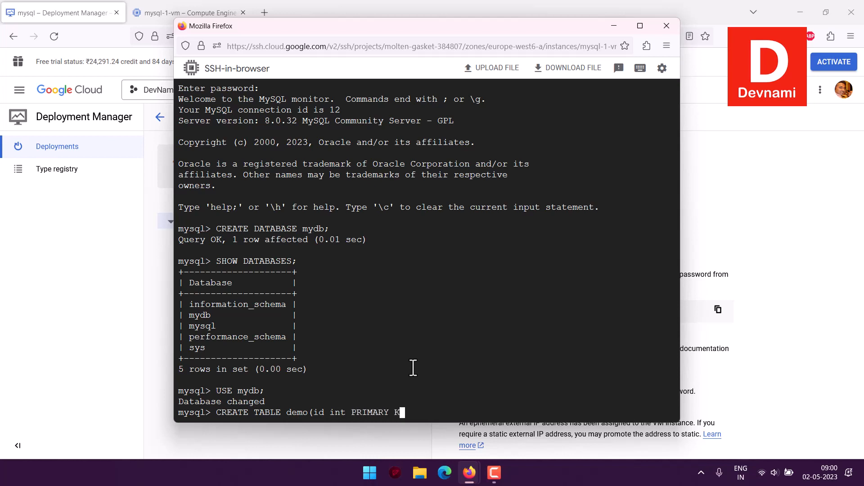
{"action": "type", "text": "EY, name varchar"}
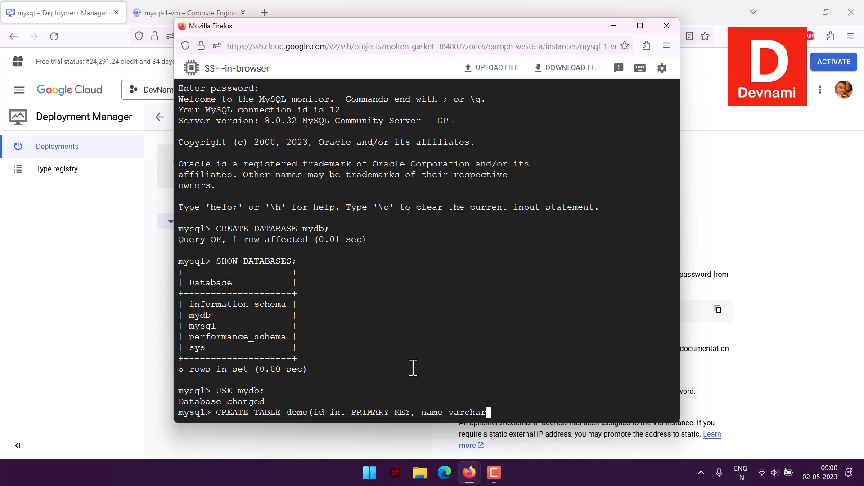
{"action": "type", "text": "(50"}
{"action": "type", "text": "0"}
{"action": "type", "text": ")"}
{"action": "type", "text": ","}
{"action": "type", "text": "sal"}
{"action": "key", "text": "BackSpace"}
{"action": "key", "text": "BackSpace"}
{"action": "key", "text": "BackSpace"}
{"action": "key", "text": "BackSpace"}
{"action": "type", "text": "age"}
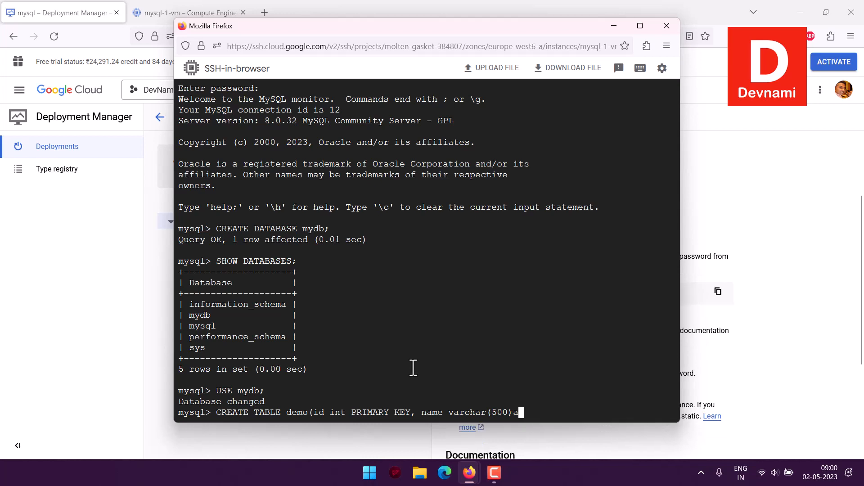
{"action": "key", "text": "BackSpace"}
{"action": "key", "text": "BackSpace"}
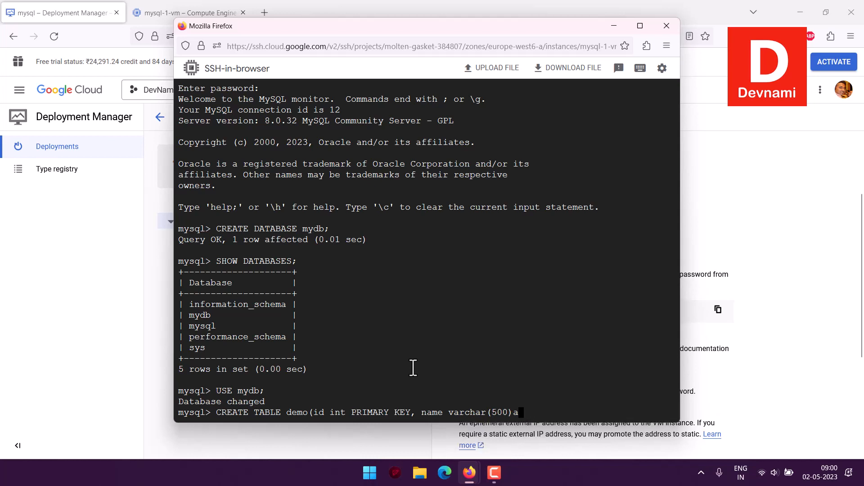
{"action": "key", "text": "BackSpace"}
{"action": "type", "text": ",age"}
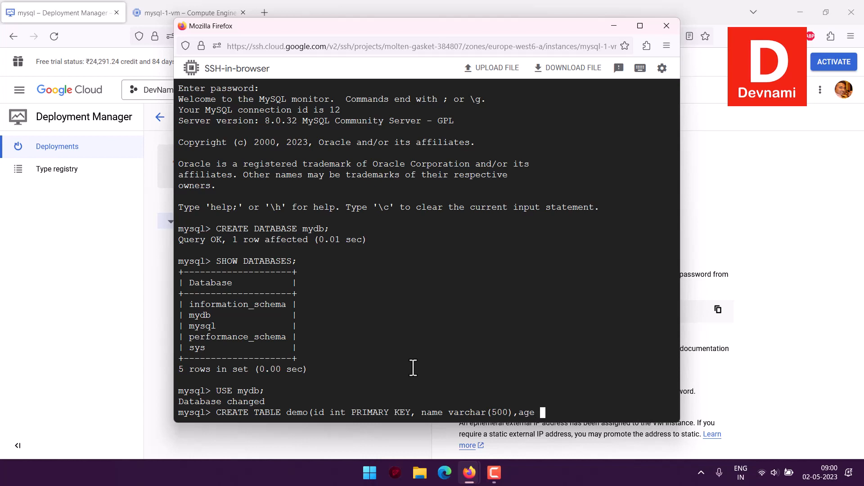
{"action": "type", "text": " int);"}
{"action": "key", "text": "Return"}
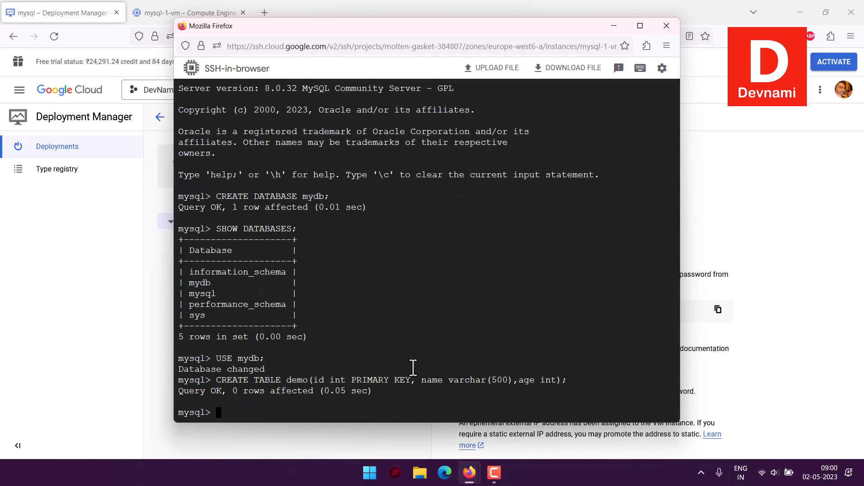
Query all rows of the demo table and describe its column structure.
{"action": "type", "text": "SELECT * FROM  demo"}
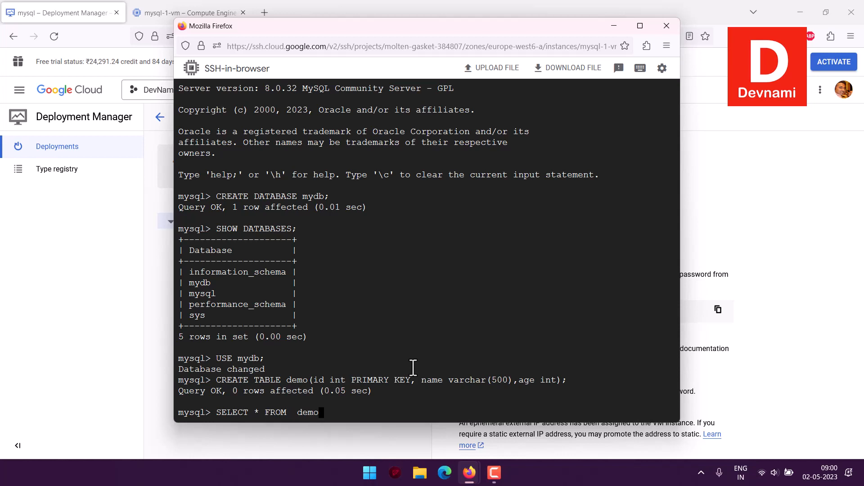
{"action": "type", "text": ";"}
{"action": "key", "text": "Return"}
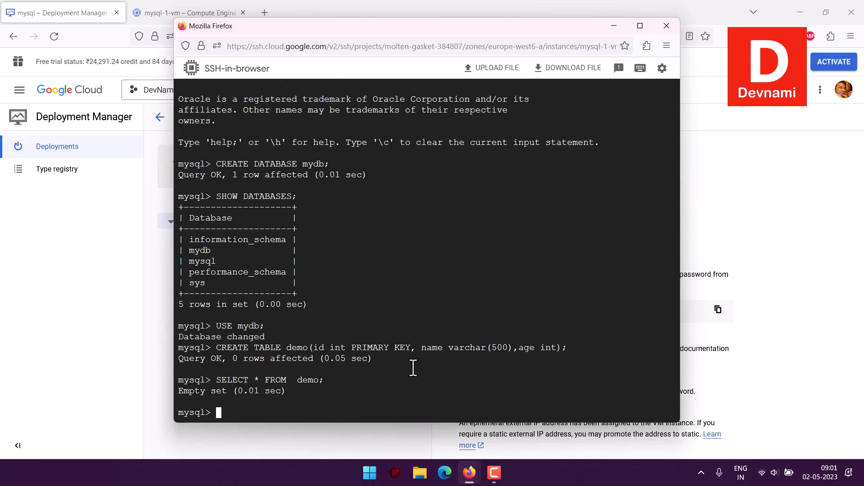
{"action": "type", "text": "describe demo;"}
{"action": "key", "text": "Return"}
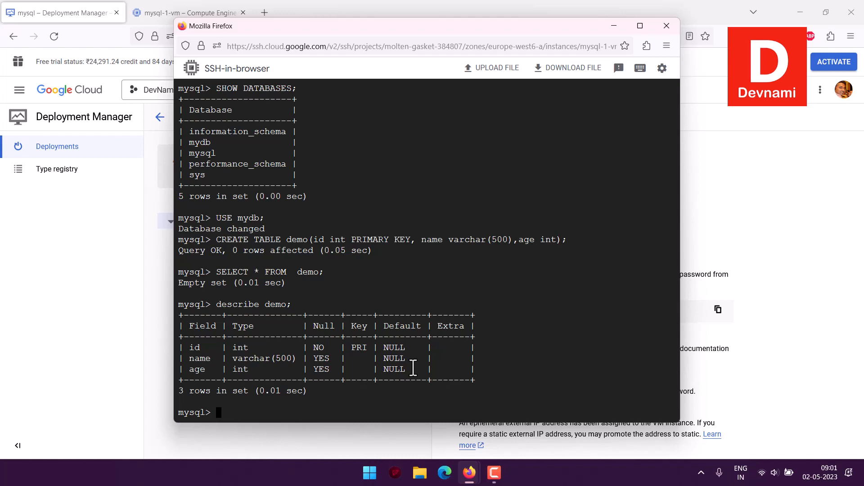
Exit the MySQL monitor and end the SSH session.
{"action": "type", "text": "exit"}
{"action": "key", "text": "Return"}
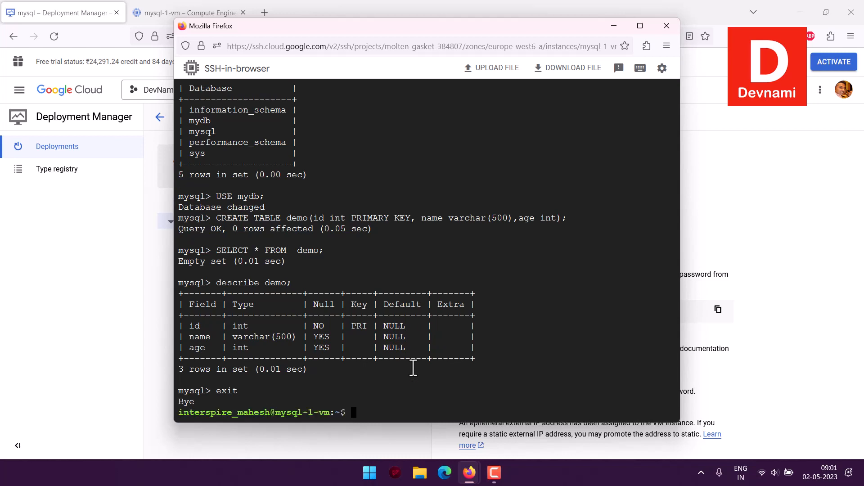
{"action": "type", "text": "exit"}
{"action": "key", "text": "Return"}
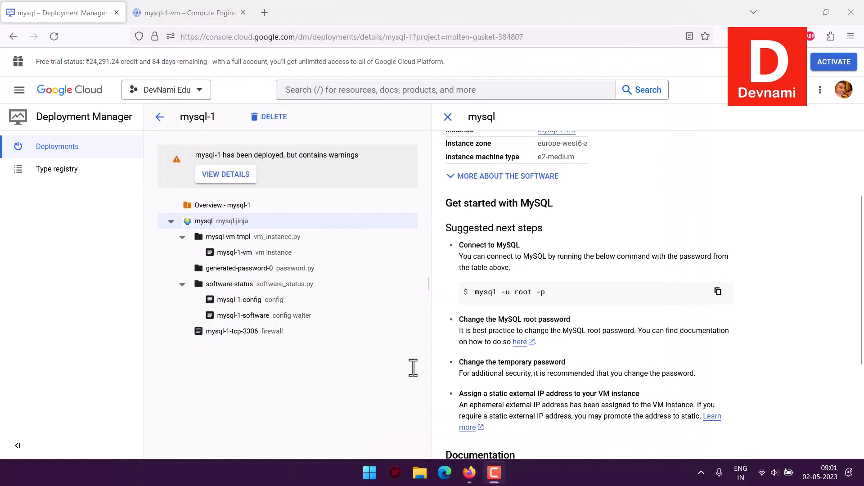
Return from the mysql-1-vm details to the VM instances list and delete the mysql-1-vm instance.
{"action": "scroll", "coordinate": [444, 309], "scroll_direction": "up", "scroll_amount": 3}
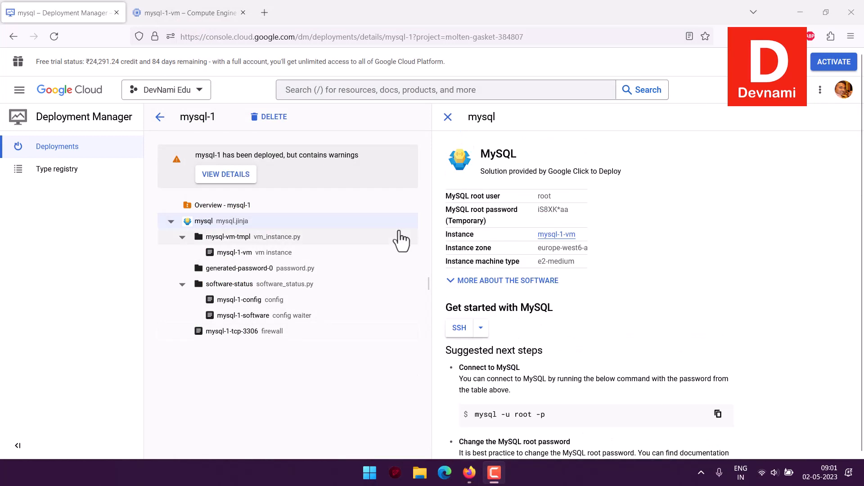
{"action": "left_click", "coordinate": [162, 13]}
{"action": "left_click", "coordinate": [285, 230]}
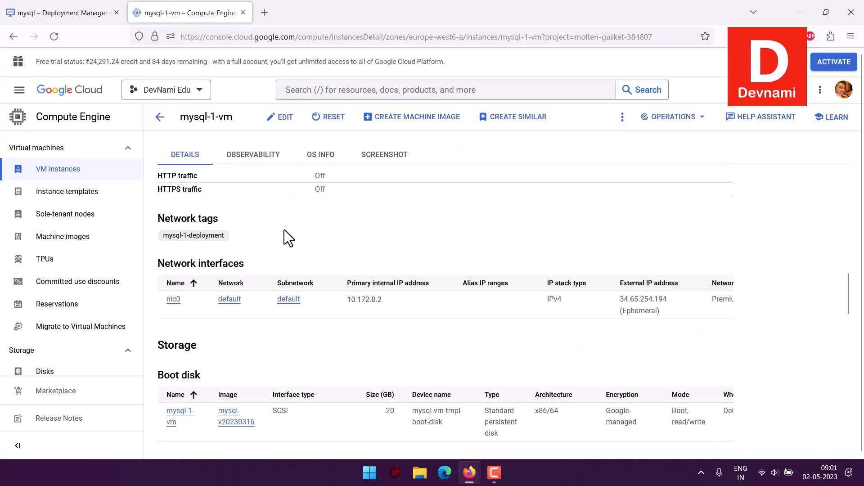
{"action": "scroll", "coordinate": [284, 230], "scroll_direction": "up", "scroll_amount": 5}
{"action": "left_click", "coordinate": [160, 117]}
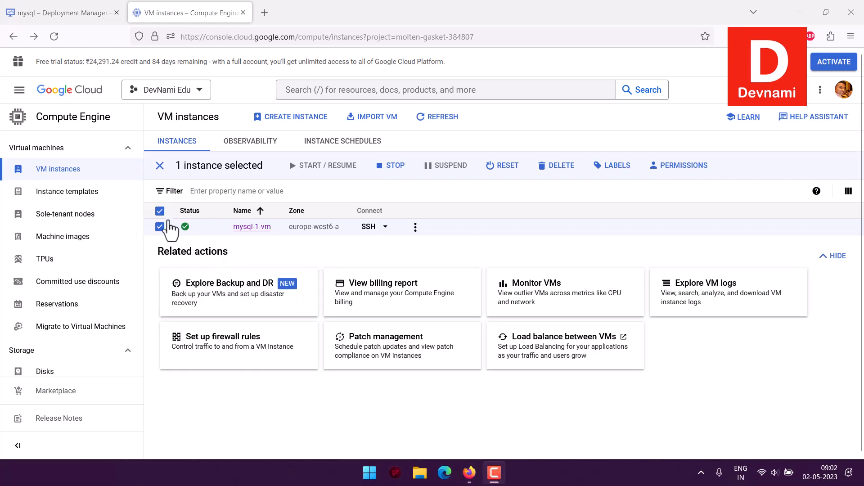
{"action": "left_click", "coordinate": [576, 178]}
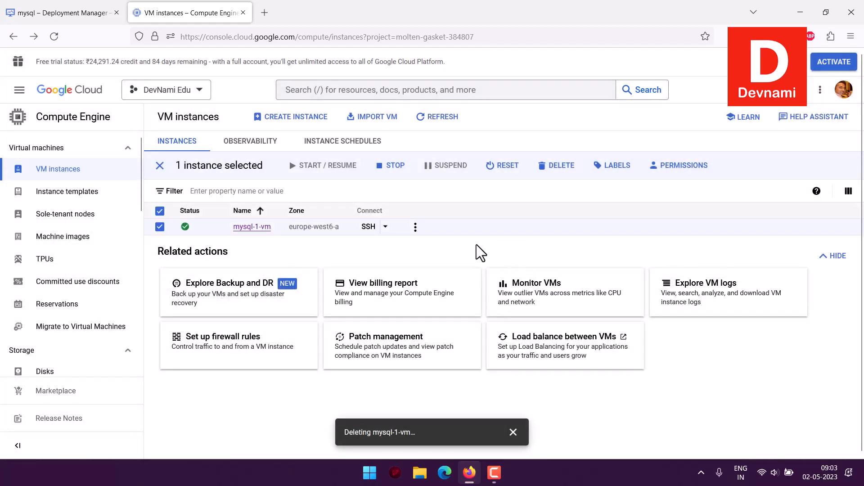
Open the Deployments list in Deployment Manager and check the progress of the mysql-1-vm deletion in the VM instances list.
{"action": "left_click", "coordinate": [50, 17]}
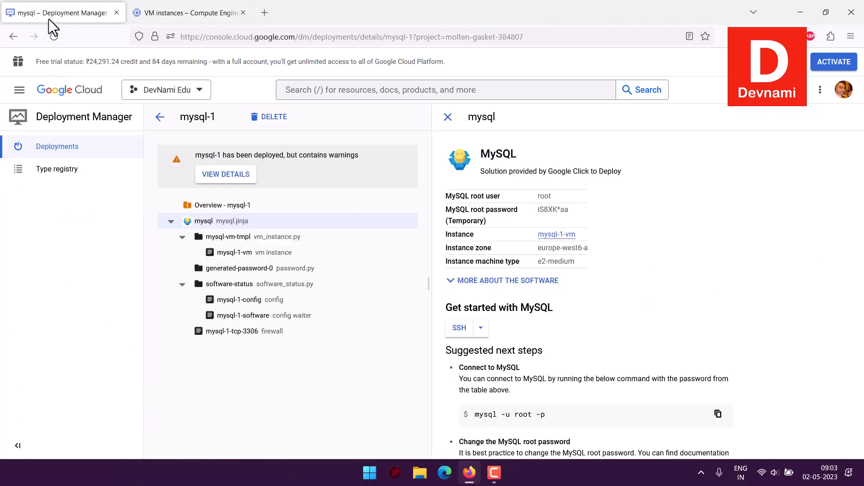
{"action": "left_click", "coordinate": [64, 150]}
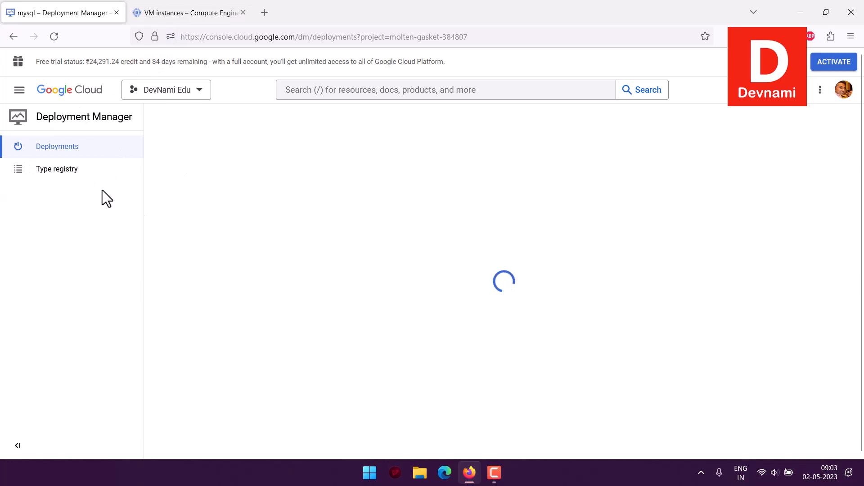
{"action": "left_click", "coordinate": [169, 15]}
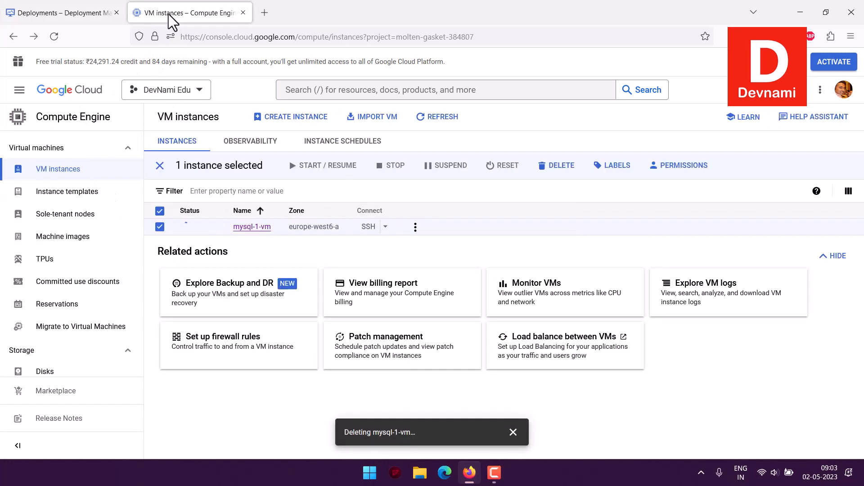
{"action": "left_click", "coordinate": [62, 13]}
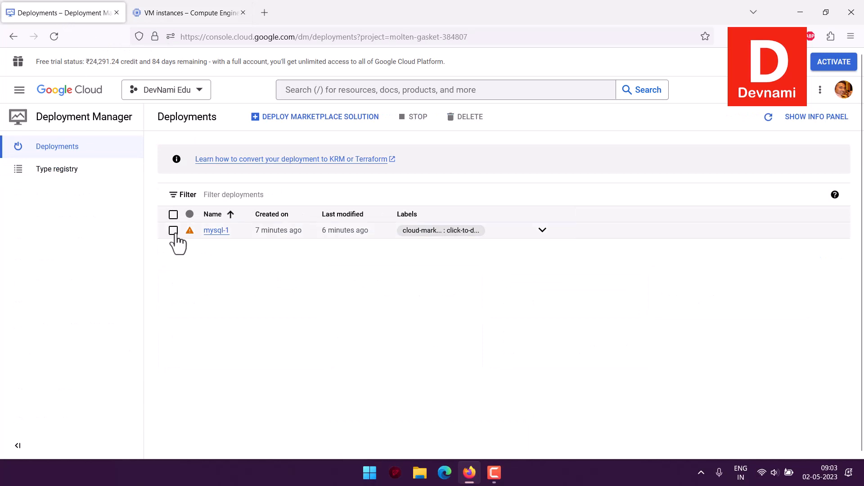
{"action": "left_click", "coordinate": [196, 16]}
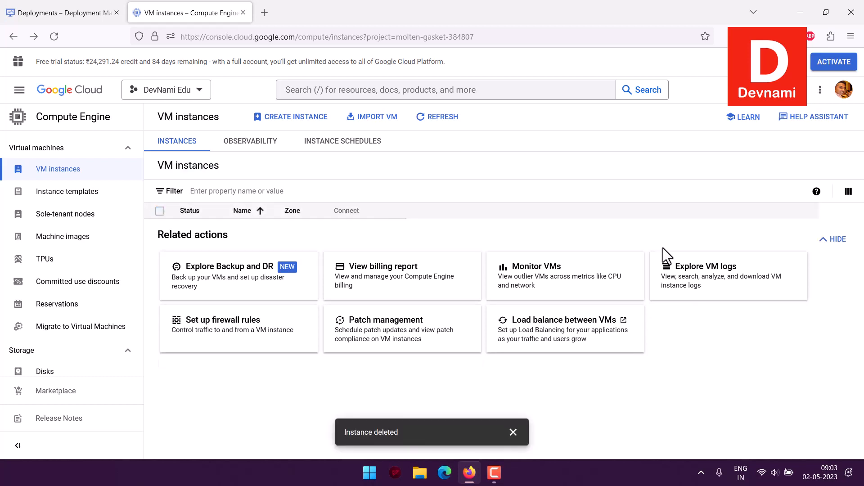
Delete the mysql-1 deployment together with all resources created by it, such as VMs, load balancers and disks.
{"action": "left_click", "coordinate": [35, 13]}
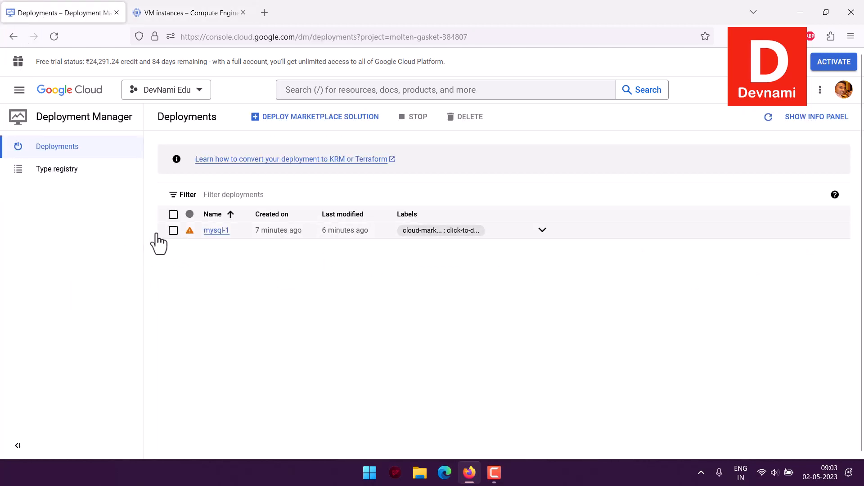
{"action": "left_click", "coordinate": [173, 229]}
{"action": "left_click", "coordinate": [463, 121]}
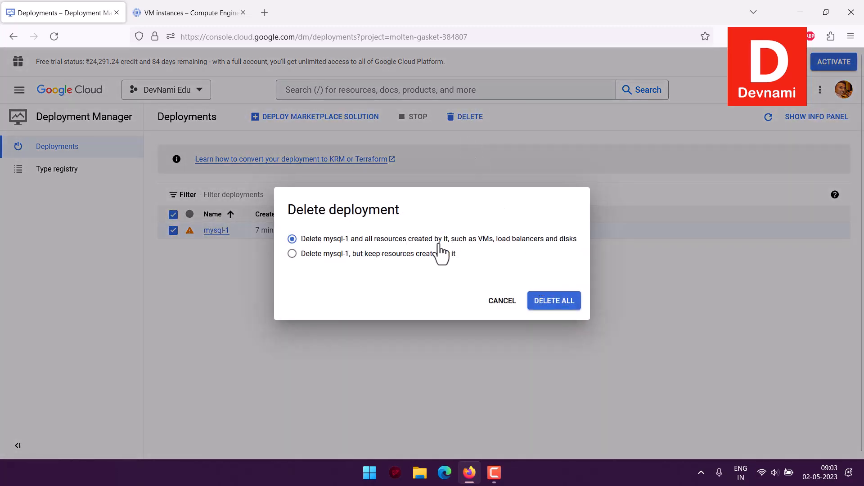
{"action": "left_click", "coordinate": [560, 294]}
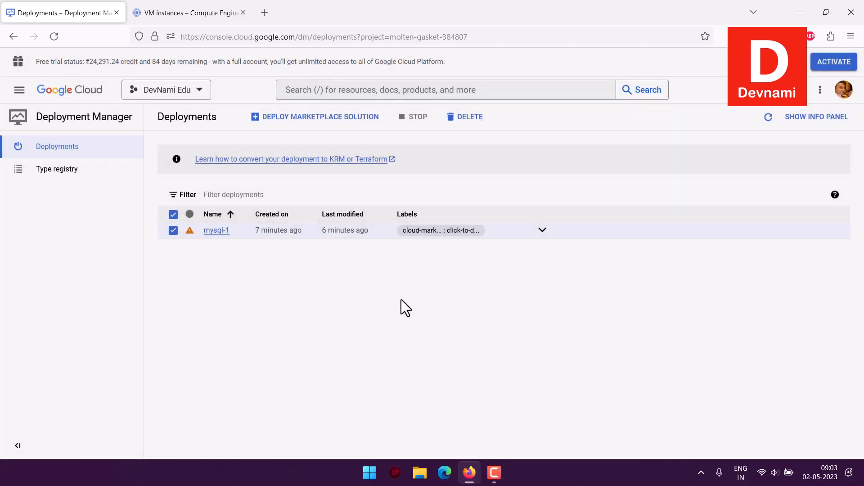